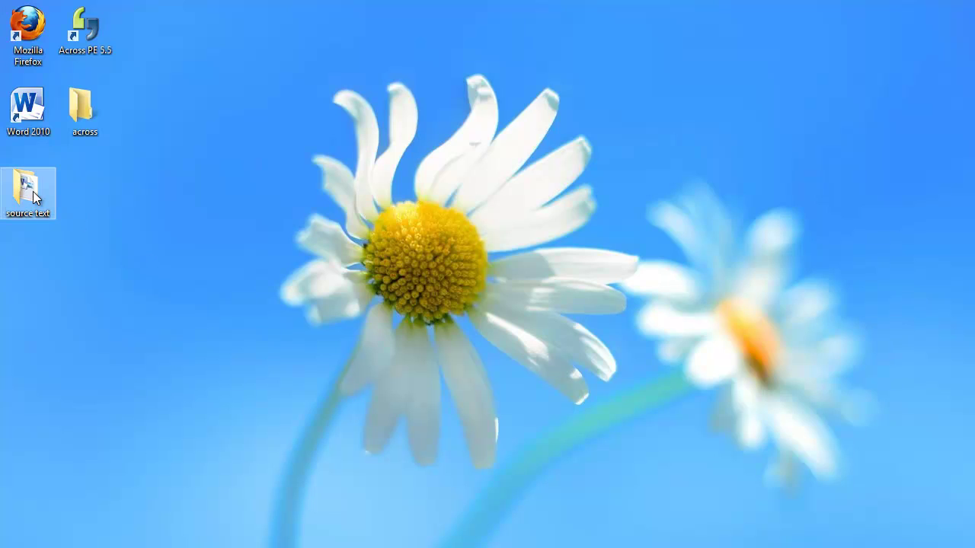
Step: Review Eurobarometer.docx from the source text folder, close it, and launch the Project Wizard
double_click(33, 196)
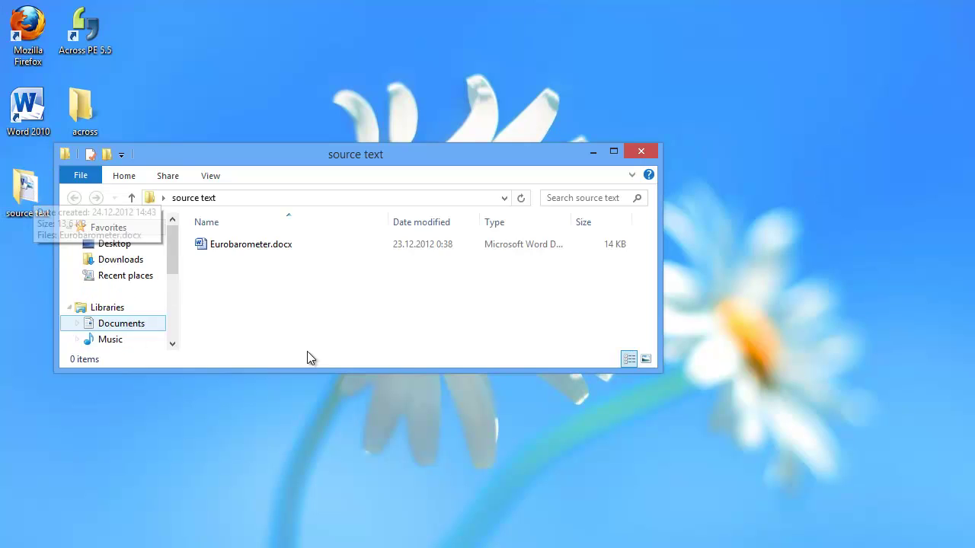
left_click(246, 245)
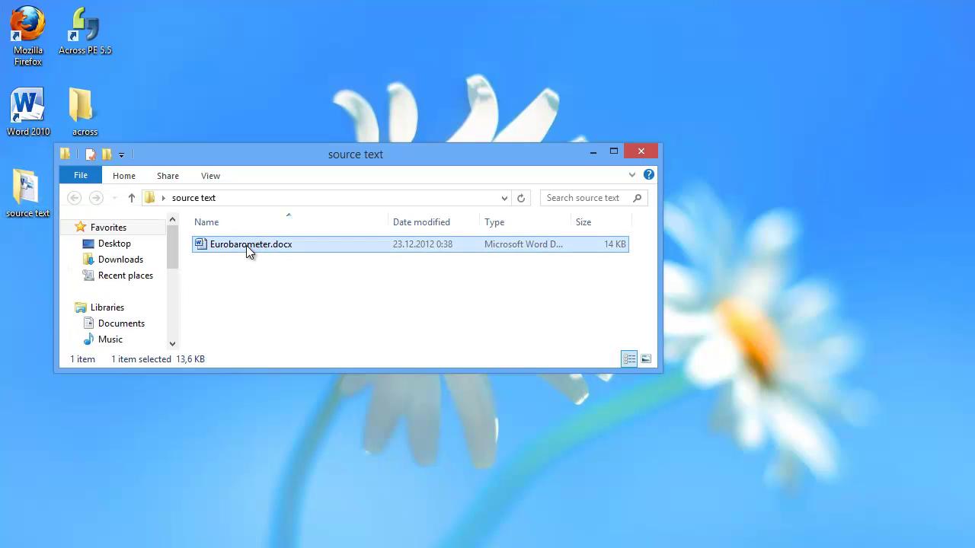
double_click(246, 245)
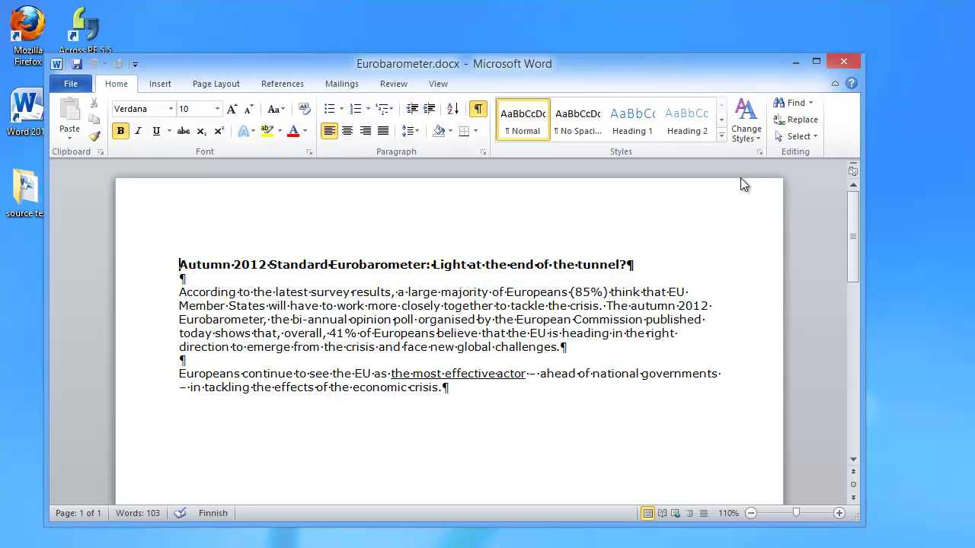
left_click(844, 63)
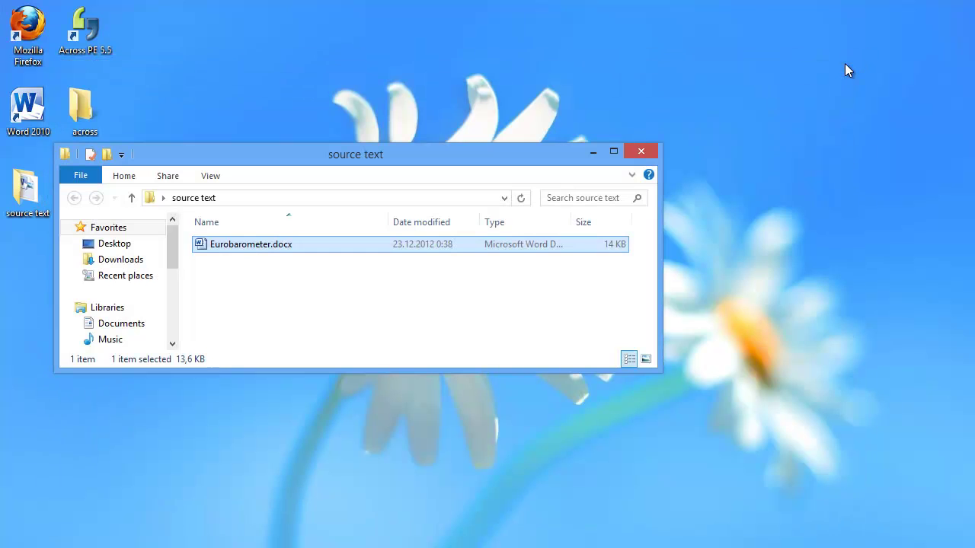
left_click(642, 151)
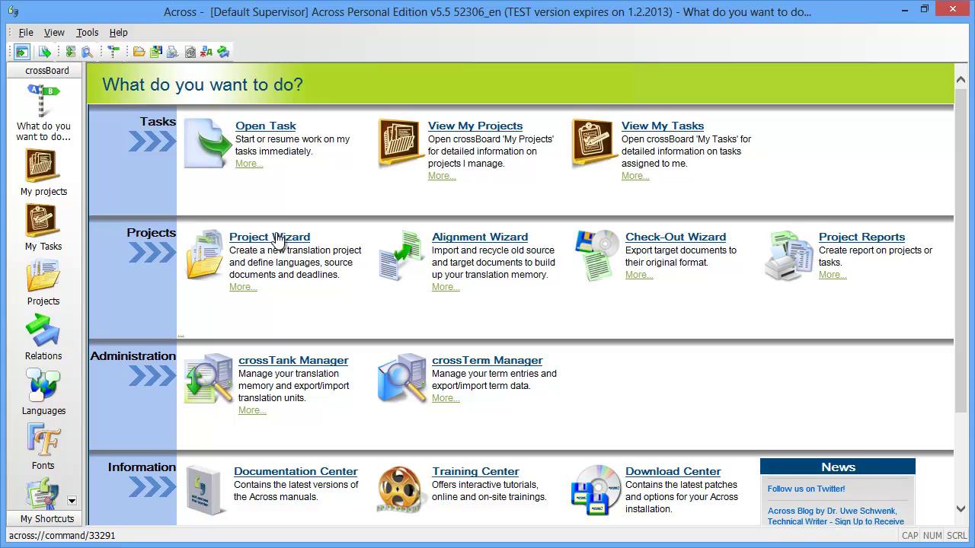
left_click(279, 240)
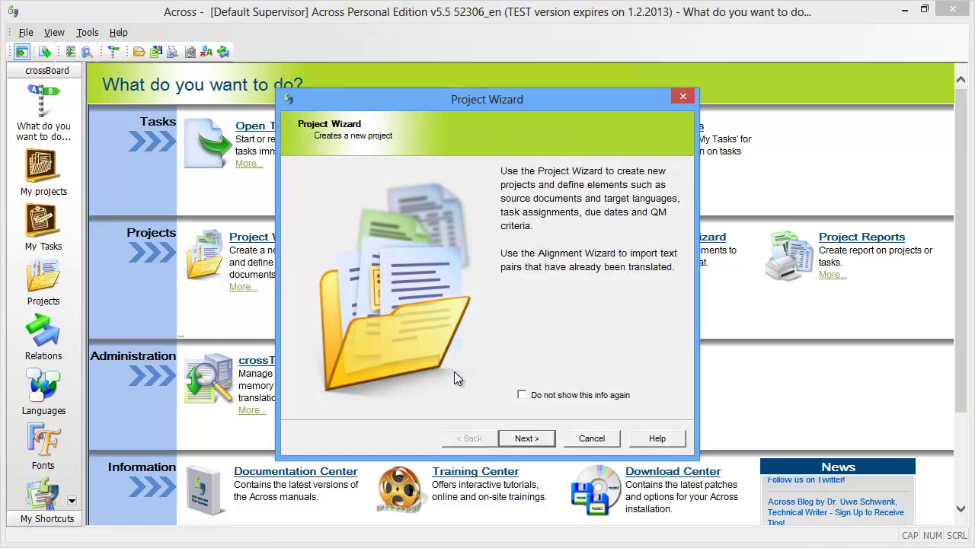
Step: Name the new project 'Eurobarometer'
left_click(525, 440)
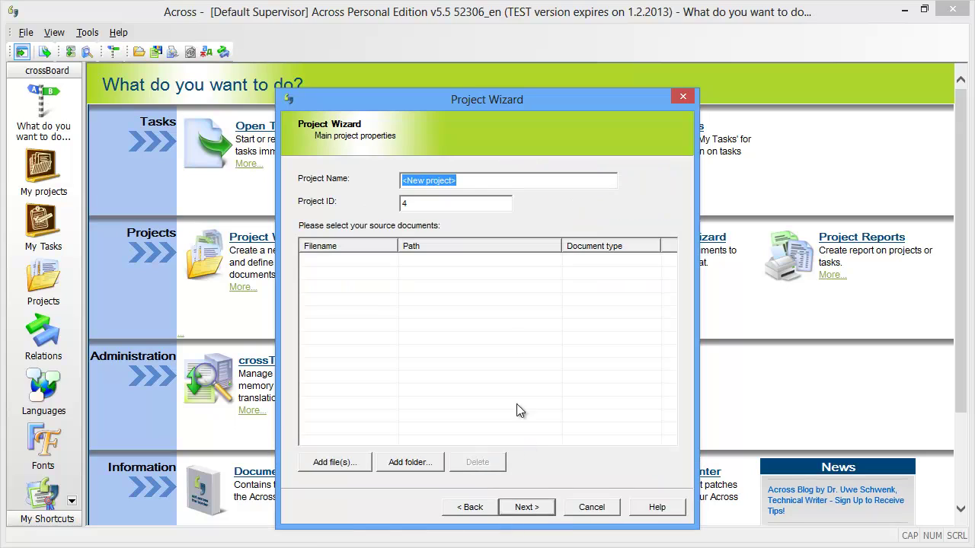
type("E")
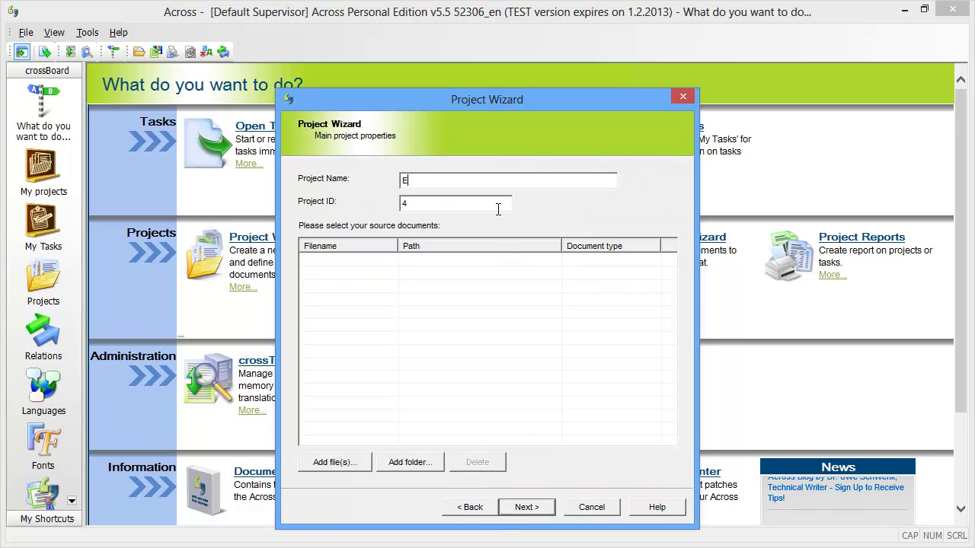
type("urobarin")
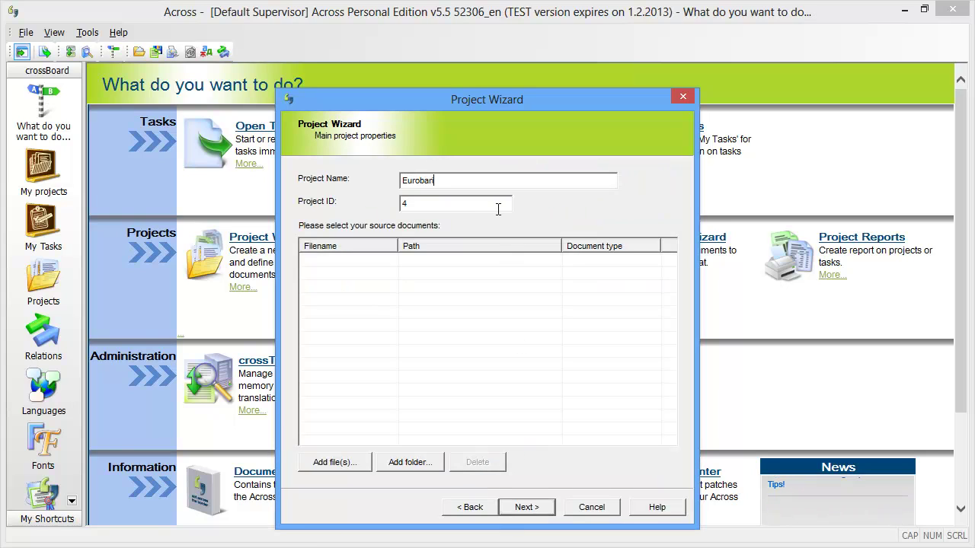
key("BackSpace")
key("BackSpace")
type("ometer")
Step: Add Eurobarometer.docx as the source document and continue to project settings
left_click(336, 465)
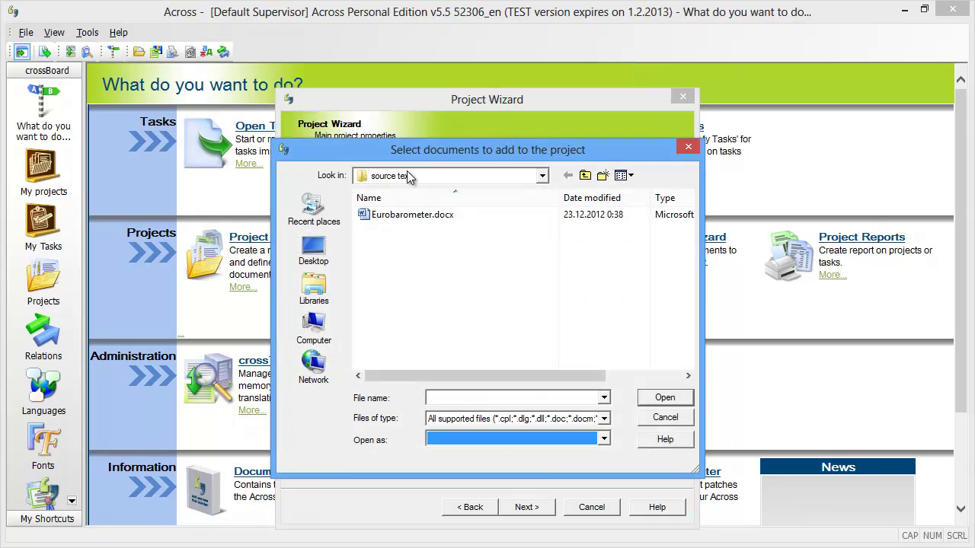
left_click(393, 216)
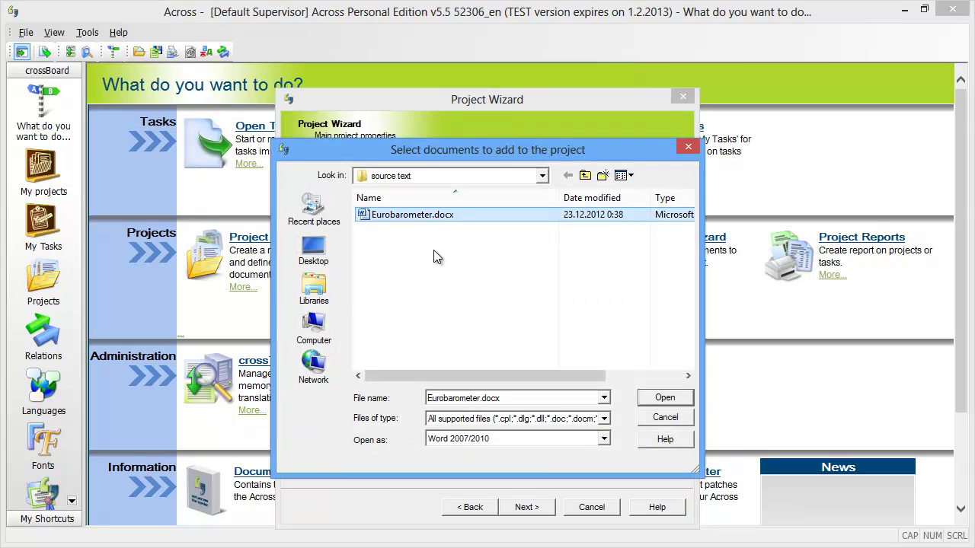
left_click(665, 396)
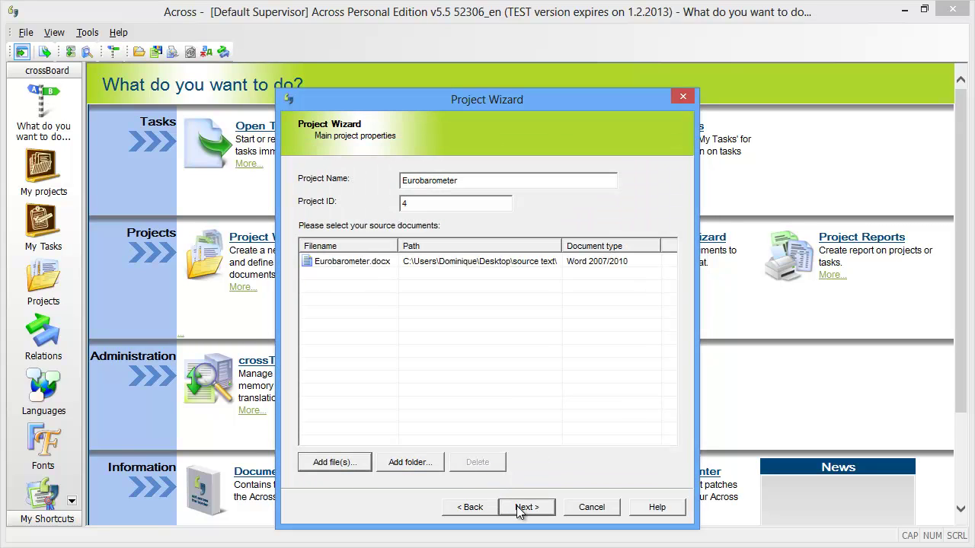
left_click(517, 508)
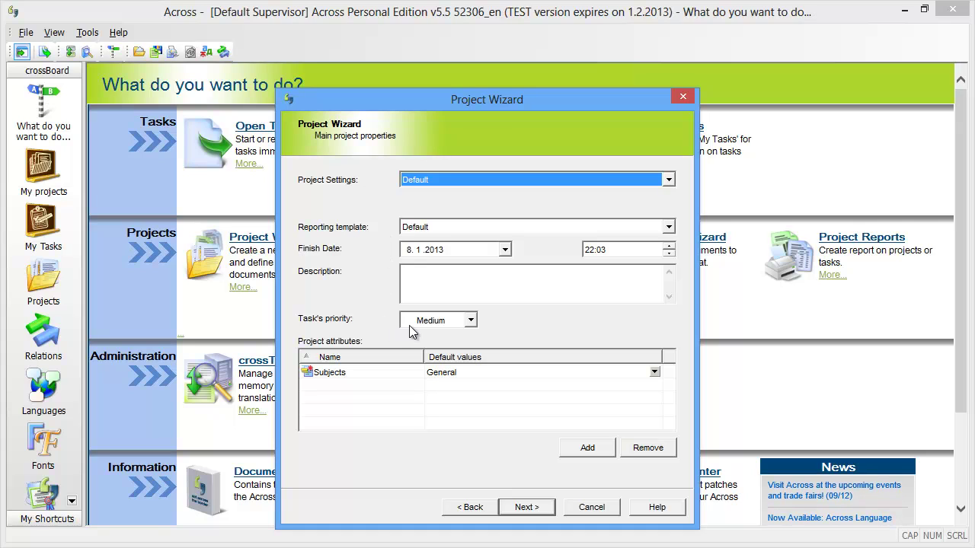
Step: Keep default project settings, set English (United Kingdom) as source and add French as target
left_click(527, 507)
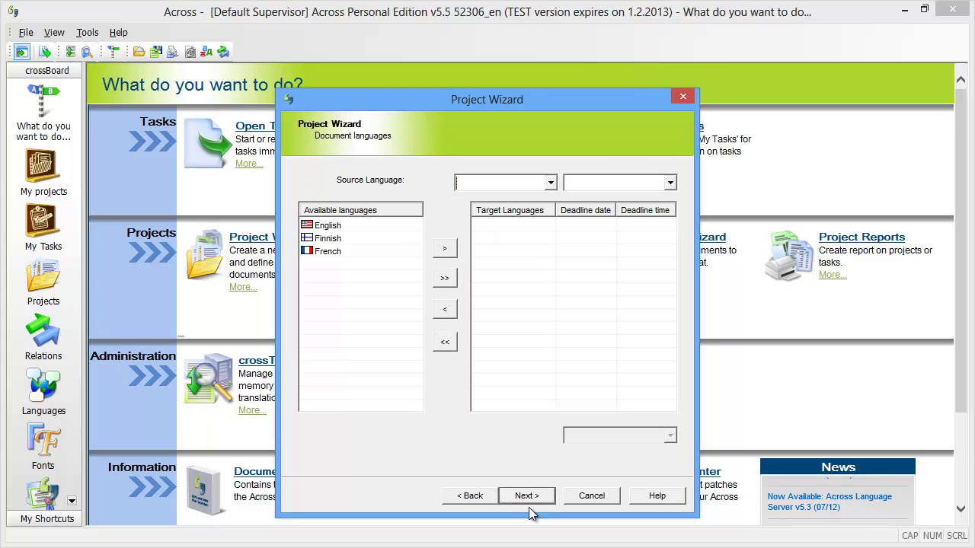
left_click(550, 183)
left_click(466, 200)
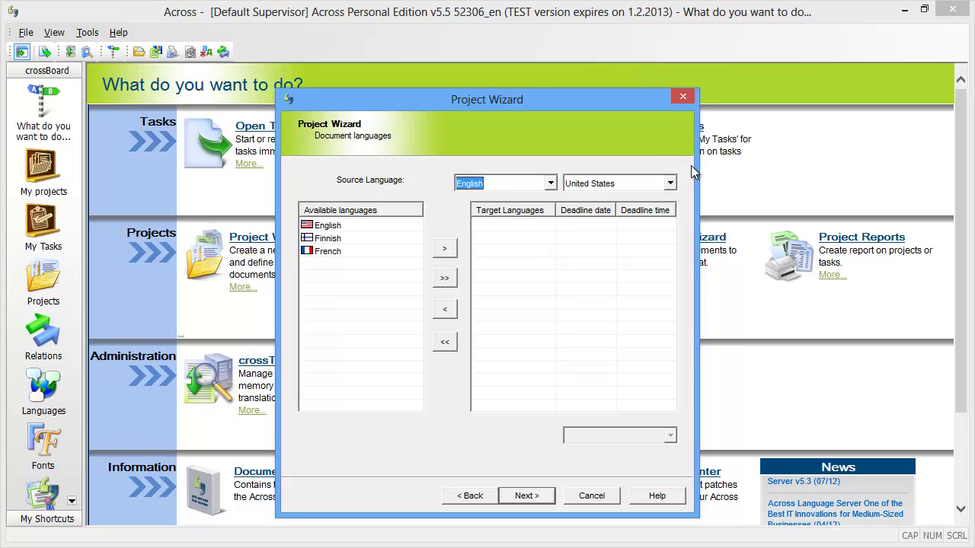
left_click(671, 183)
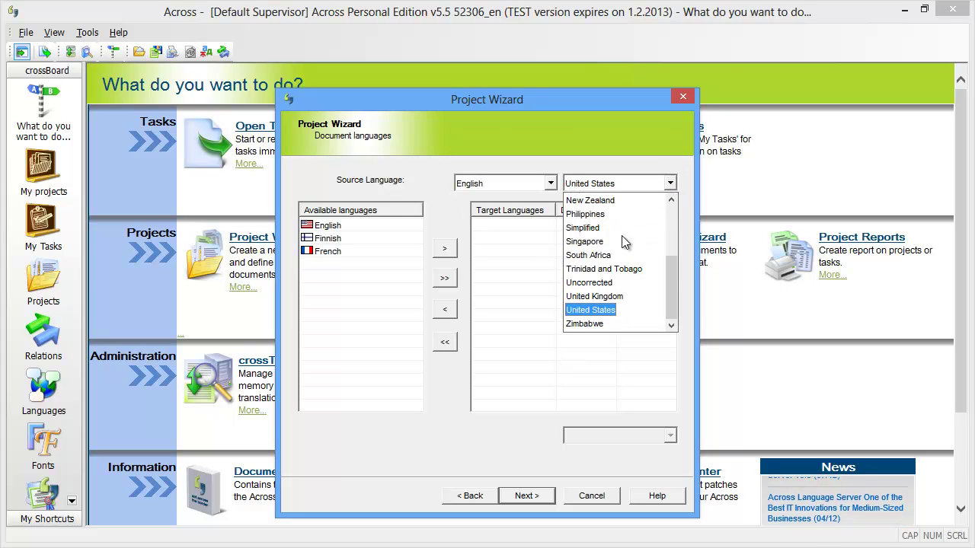
left_click(613, 297)
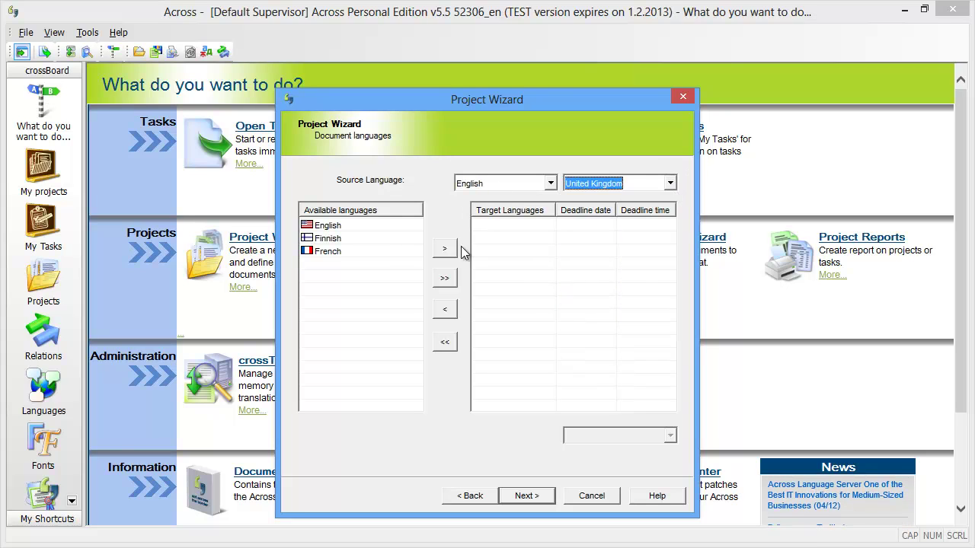
left_click(326, 257)
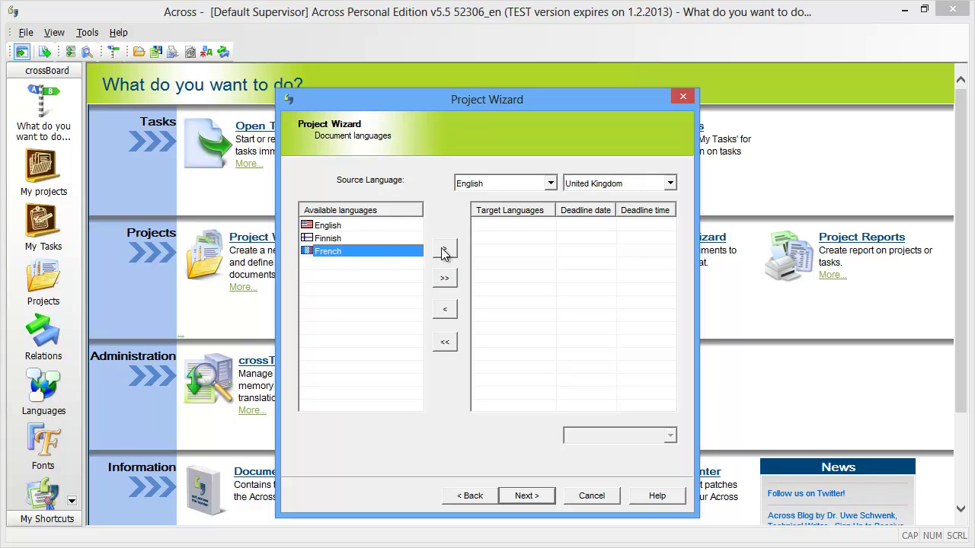
left_click(445, 250)
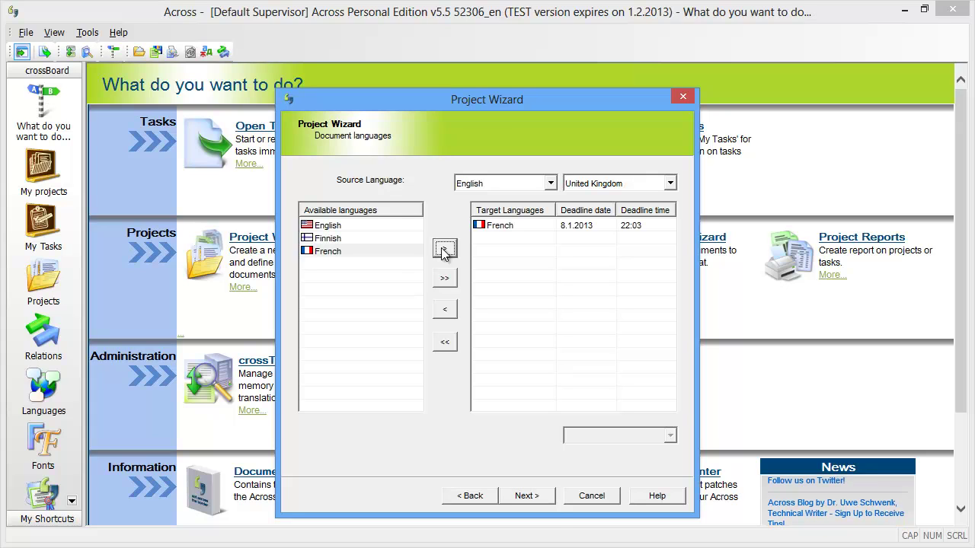
Step: Turn on splitting paragraphs into sentences in the Word 2007/2010 document settings template
left_click(527, 496)
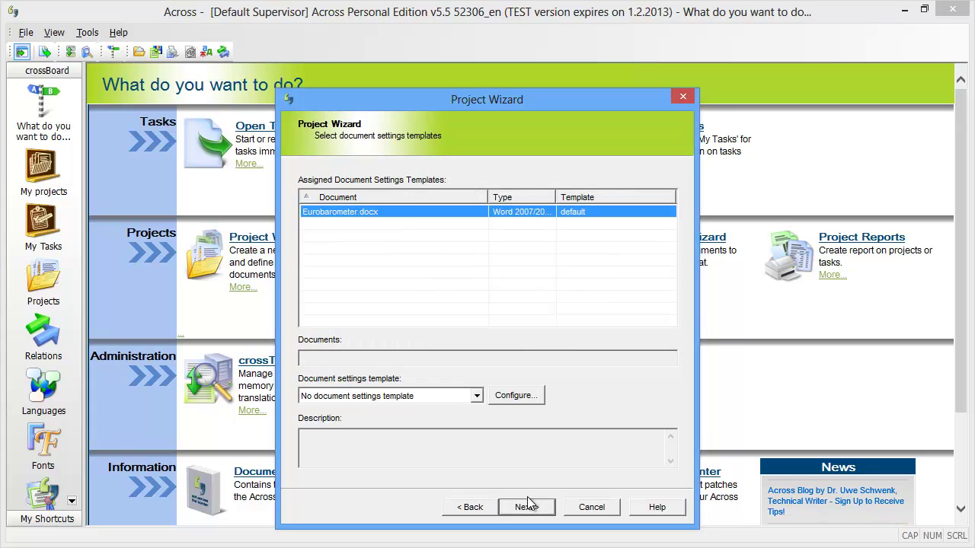
left_click(521, 396)
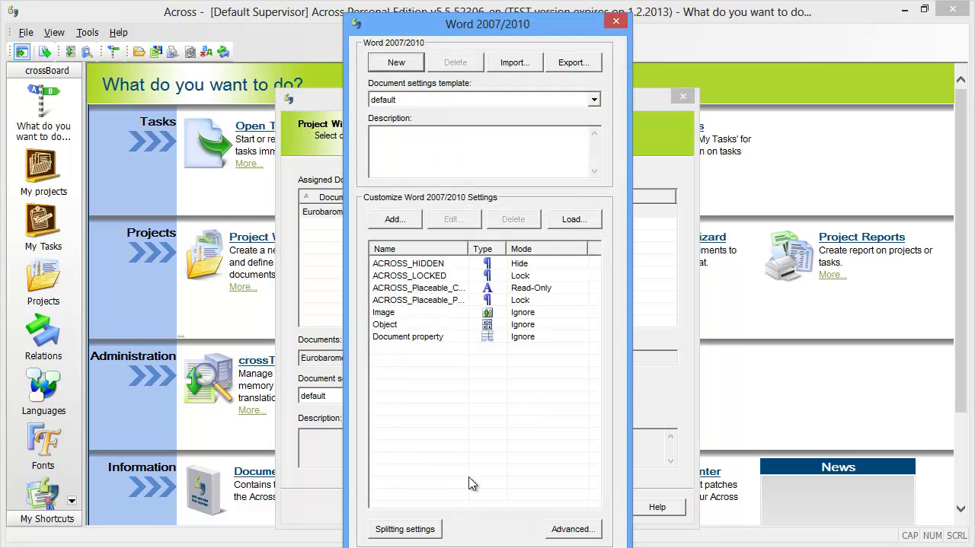
left_click(432, 534)
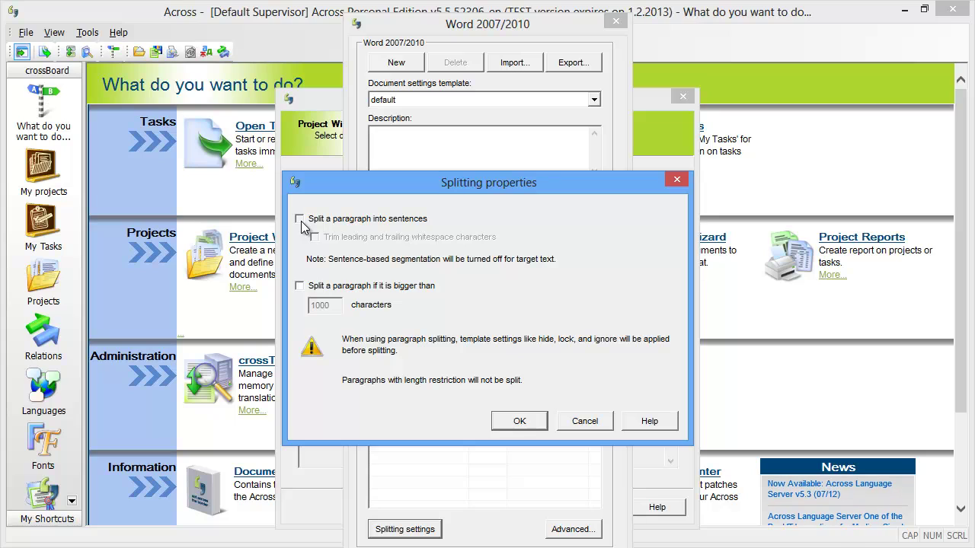
left_click(299, 220)
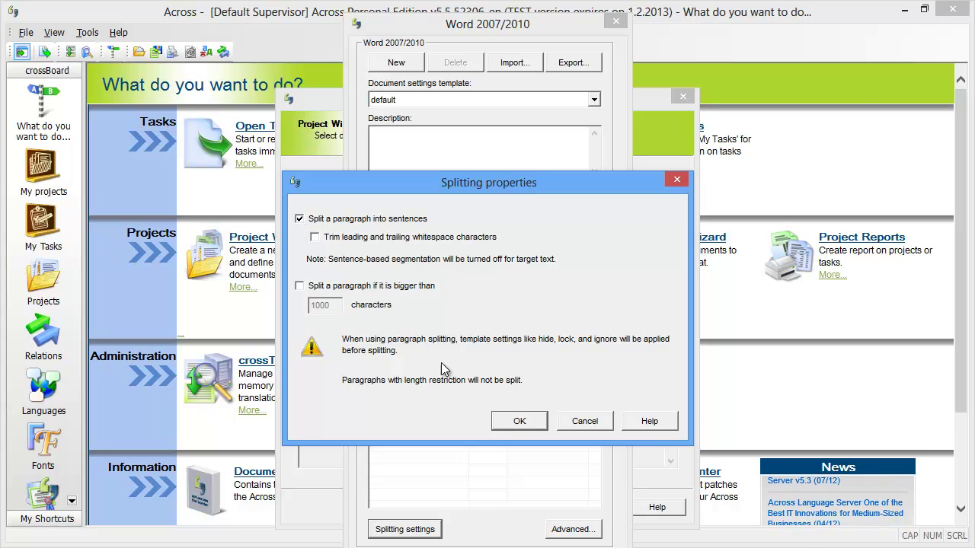
left_click(518, 421)
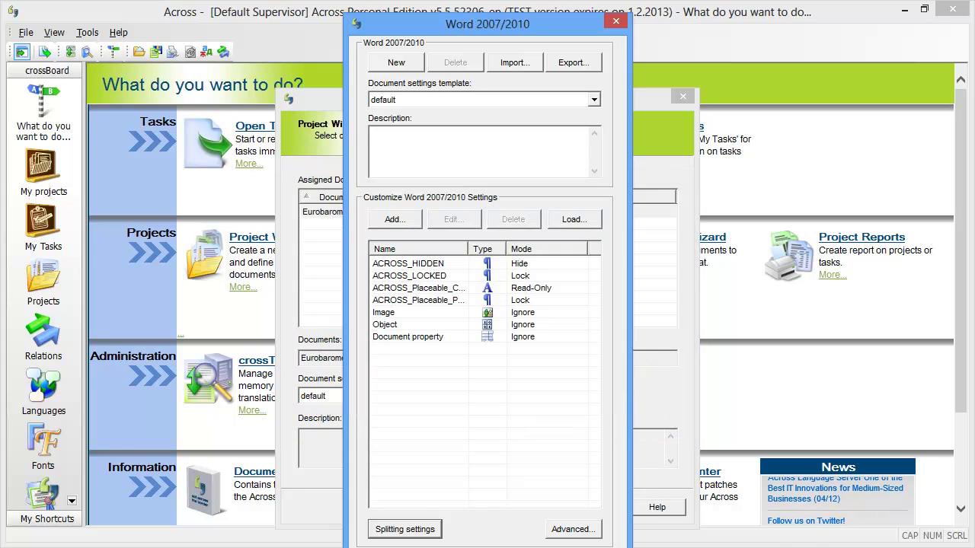
key("Return")
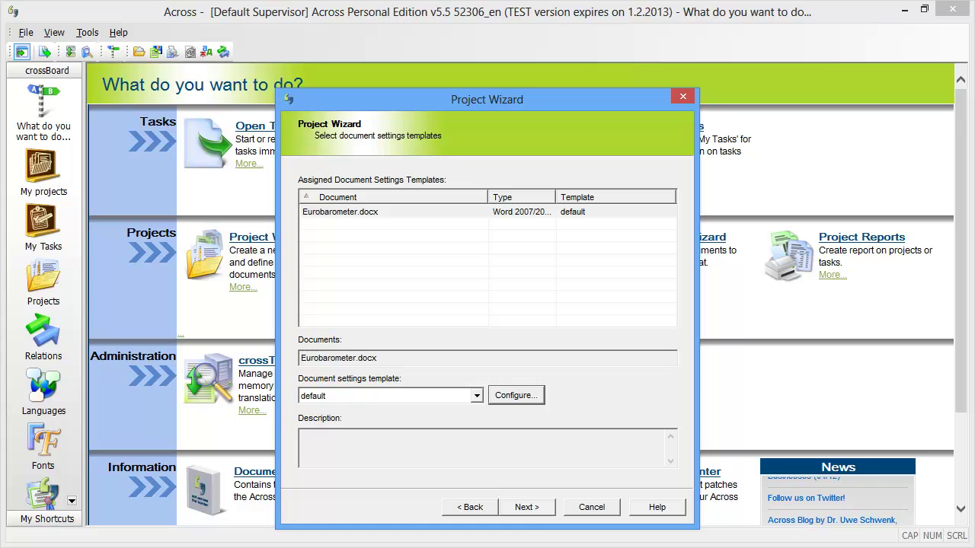
Step: Pass the deadlines page and finish the wizard to create the English-to-French task
left_click(525, 508)
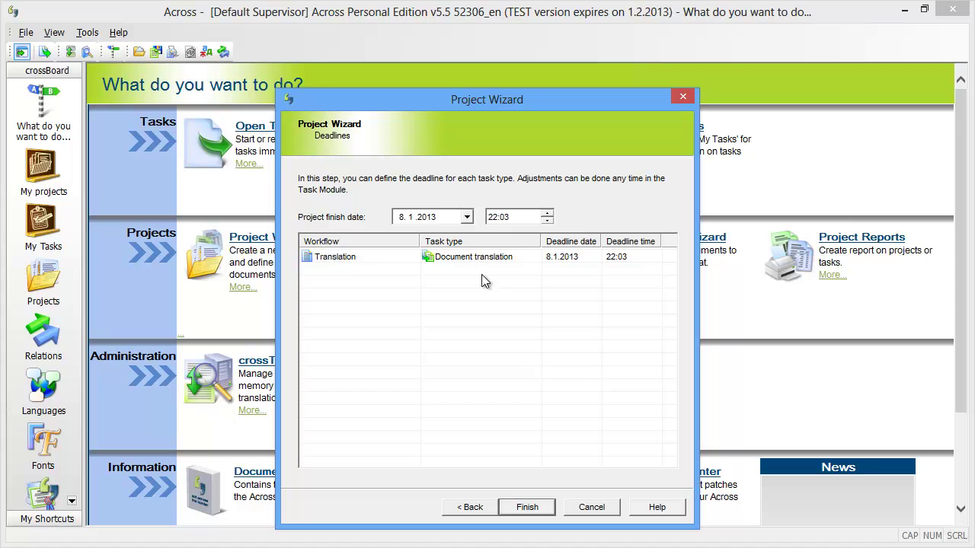
left_click(527, 507)
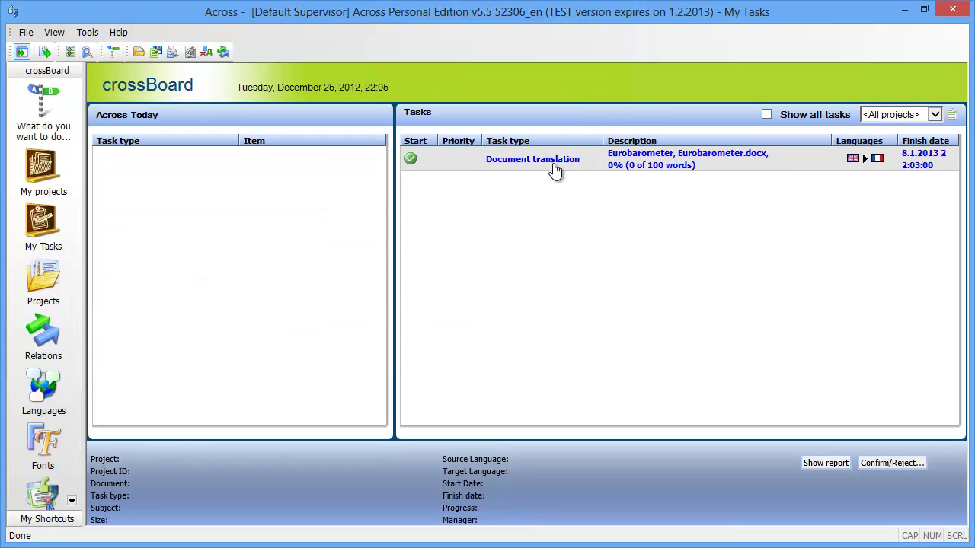
Step: Select the Eurobarometer Document translation task and open it in crossDesk
left_click(559, 165)
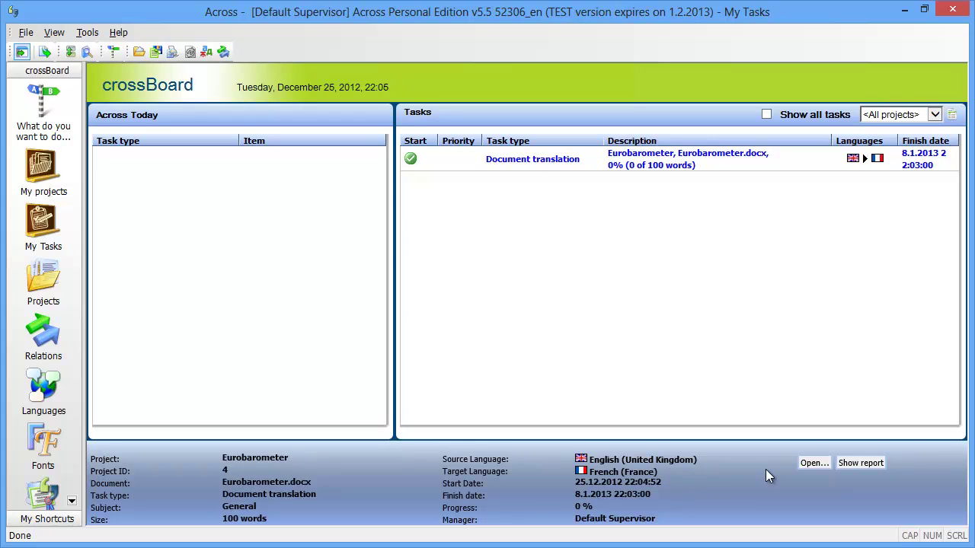
left_click(814, 464)
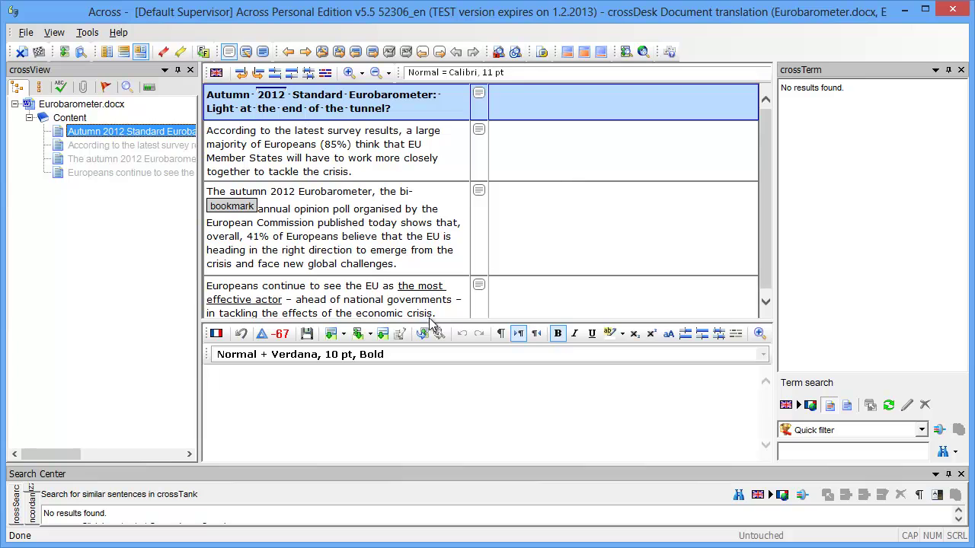
Step: Paste the title's French translation and commit it
left_click(291, 385)
type("Enquête Eurobaromètre standard de l'automne 2012 :")
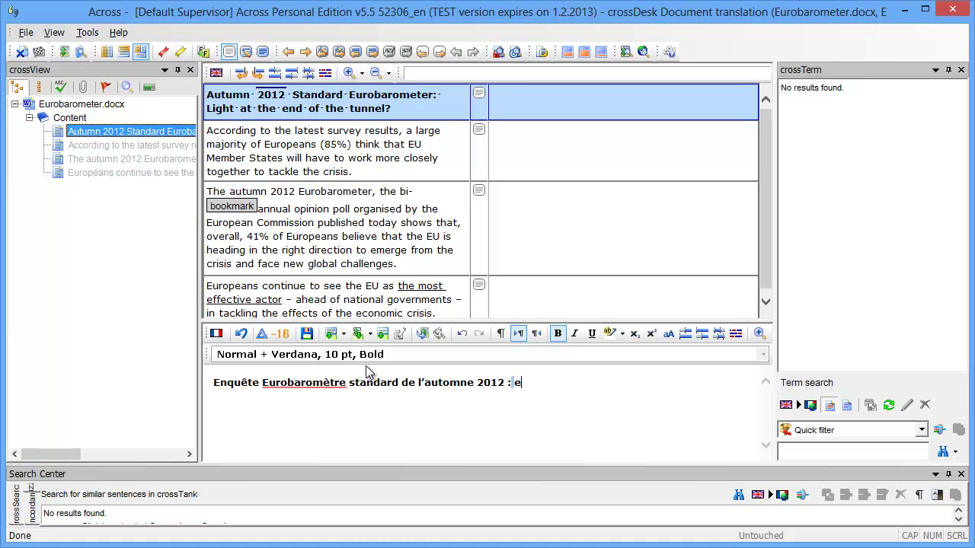
type("enfin le bout du tunnel ?")
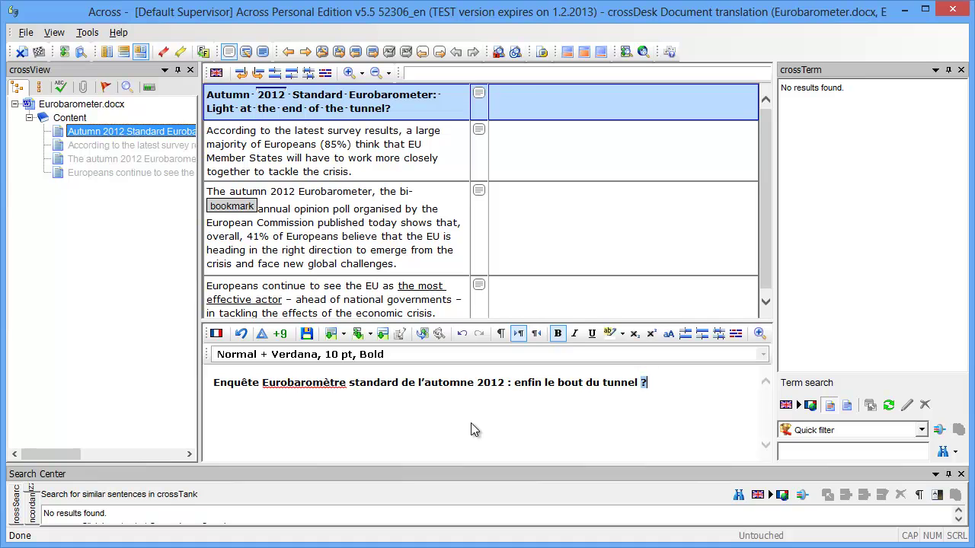
left_click(328, 144)
left_click(306, 53)
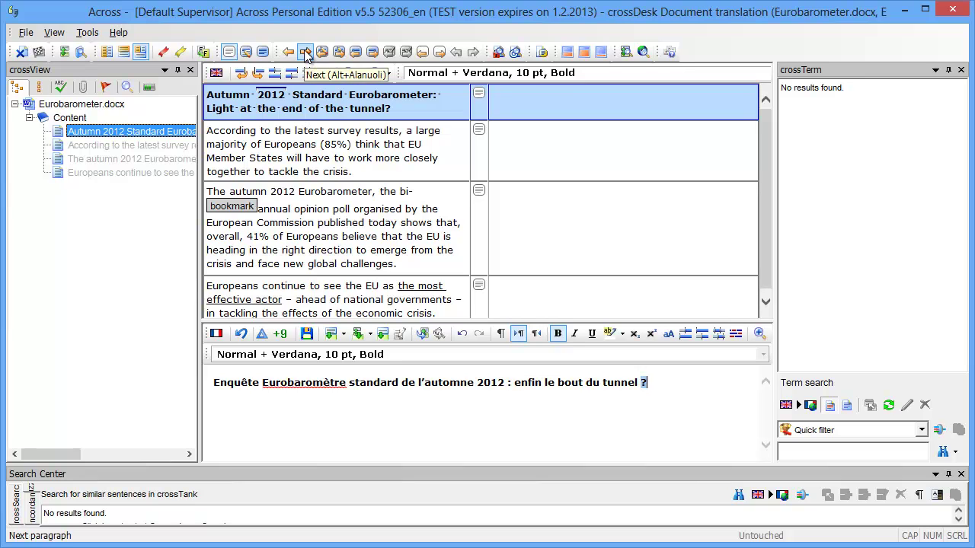
left_click(305, 54)
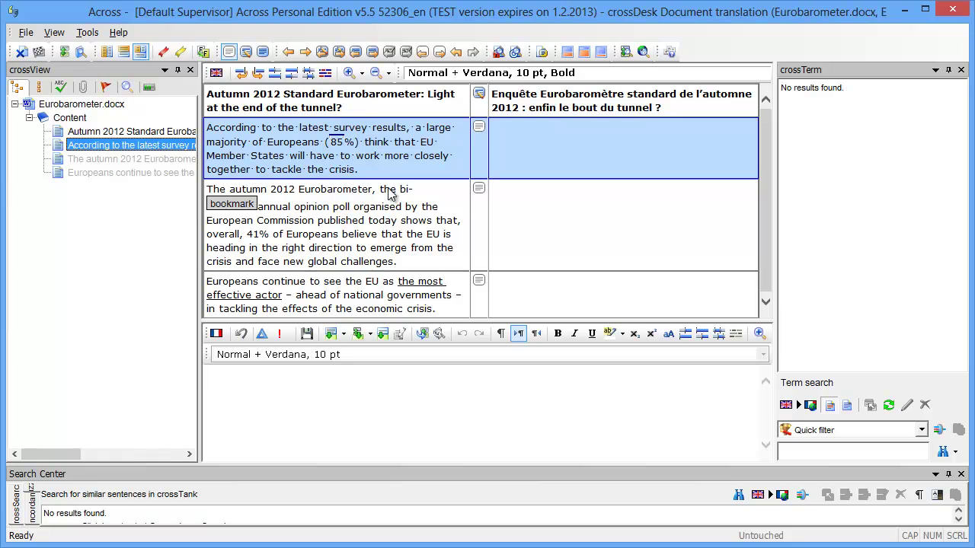
Step: Translate the first paragraph as 'Selon les résultats de la dernière enquête en date…' and commit it
left_click(344, 409)
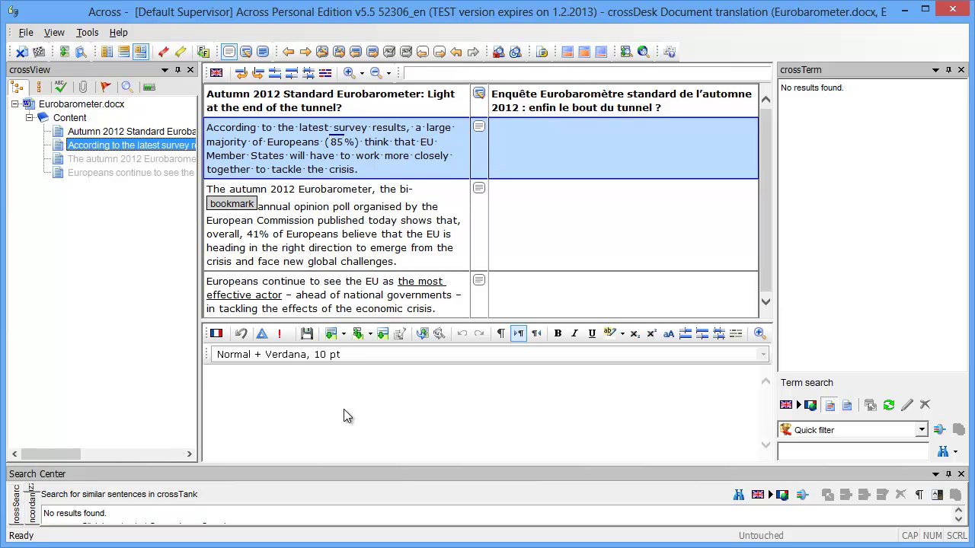
type("Selon les résultats de la dernière enquête en date, une large majorité d")
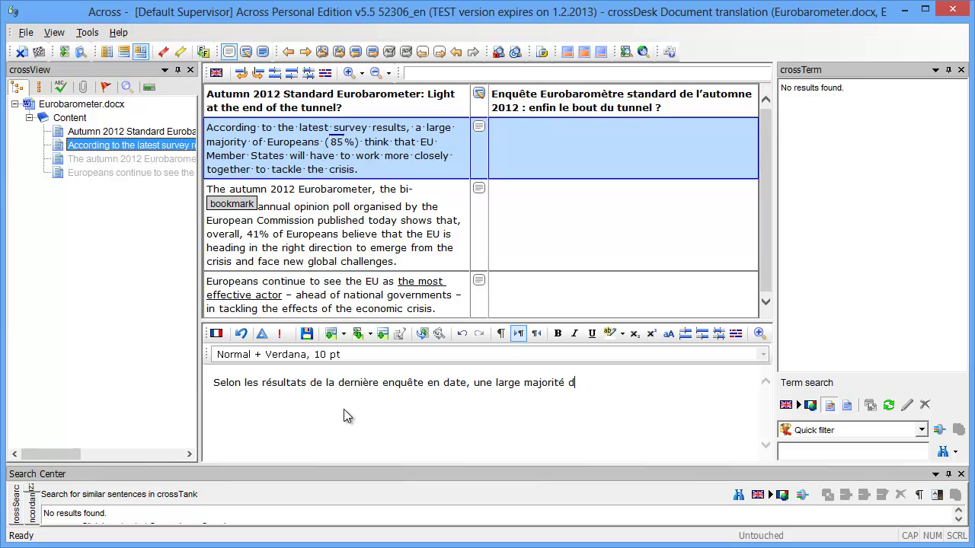
type("’Européens (85 %) pense que les États membres de l’Union devront coopérer plus étroitement pour venir à bout de la crise.")
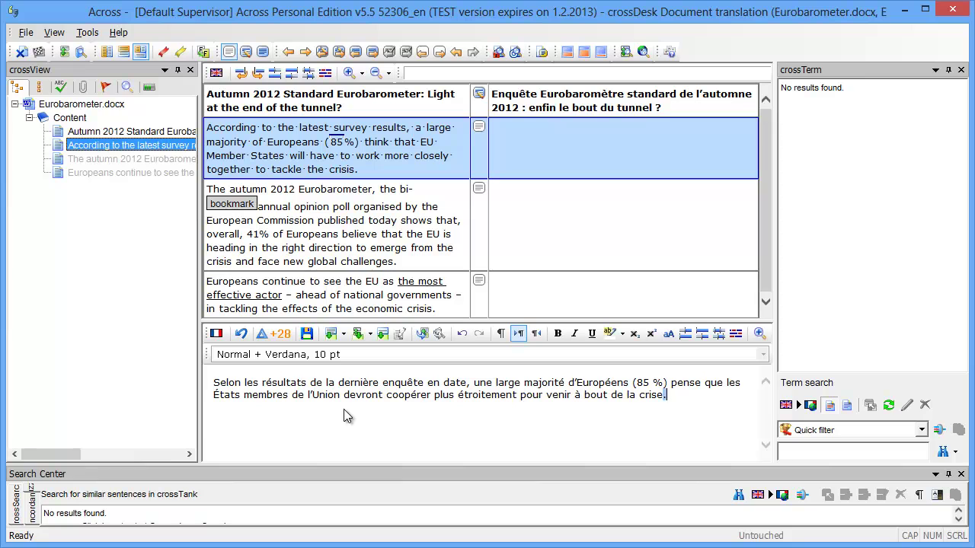
left_click(305, 53)
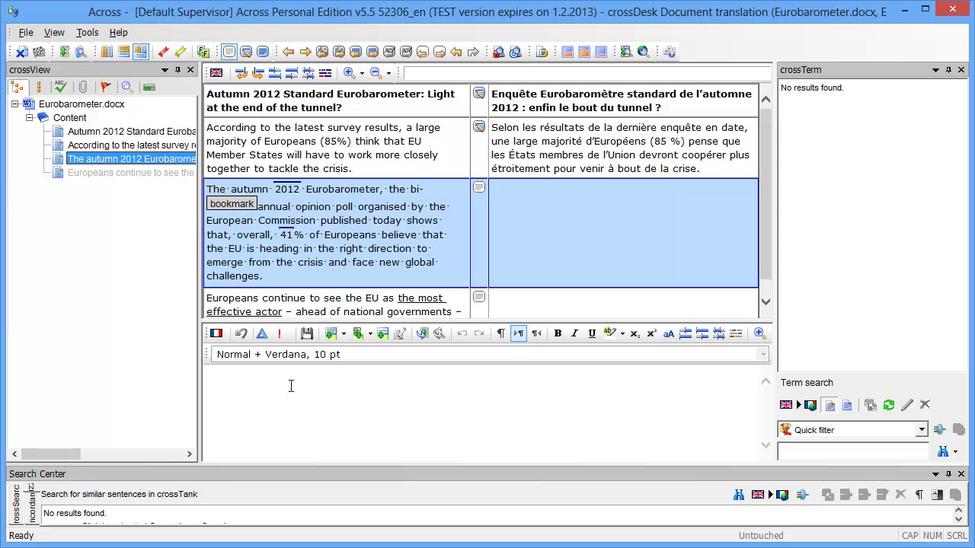
Step: Translate the next paragraph ('L’enquête Eurobaromètre de l’automne 2012…') with the bookmark after semestriel
type("L’enquête Eurobaromètre de l’automne 2012, sondage d’opinion semestriel organisé par la Commission européenne et publié ce jour, montre que dans l’ensemble, 41")
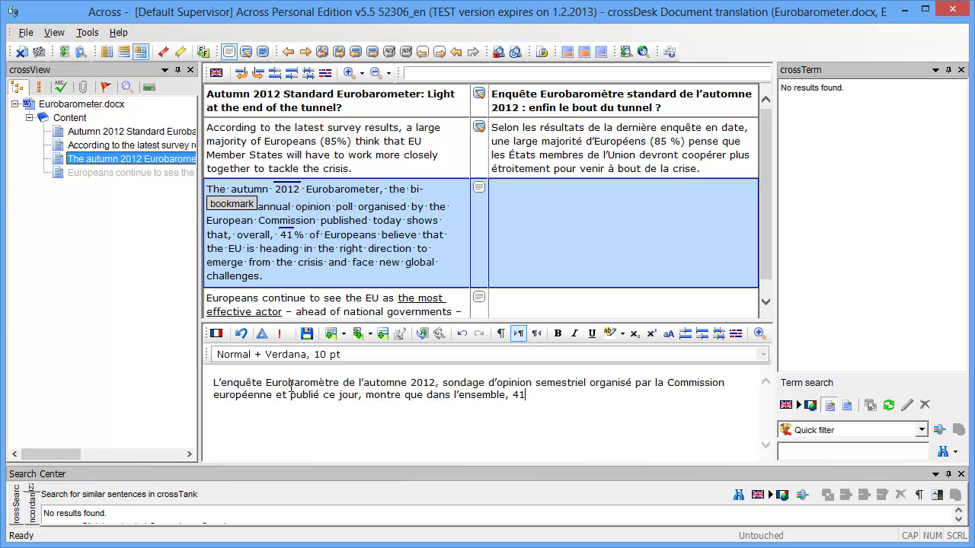
type(" % des Européens considèrent que l’Union suit la bonne direction pour sortir de la crise et relever de nouveaux défis mondiaux.")
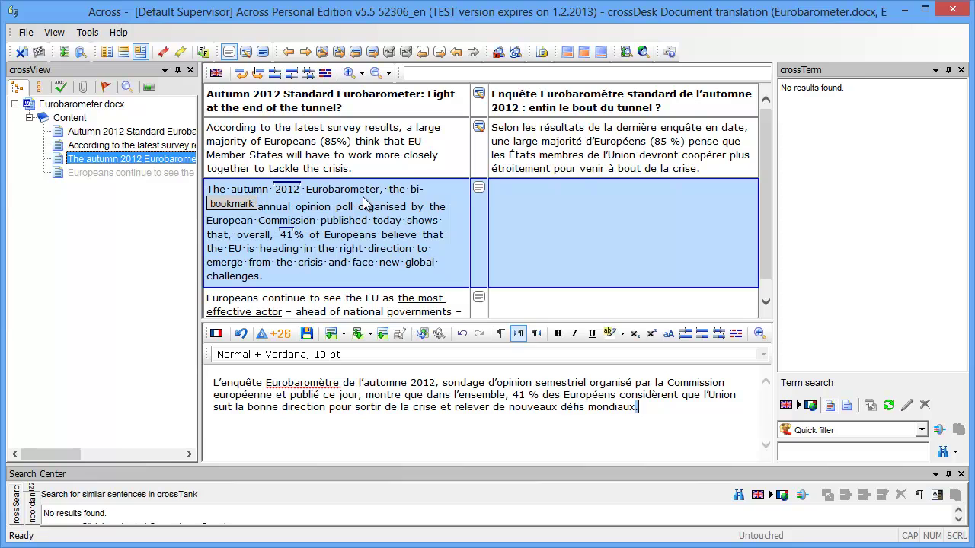
left_click(415, 190)
left_click(553, 381)
triple_click(586, 381)
left_click(587, 381)
left_click(237, 205)
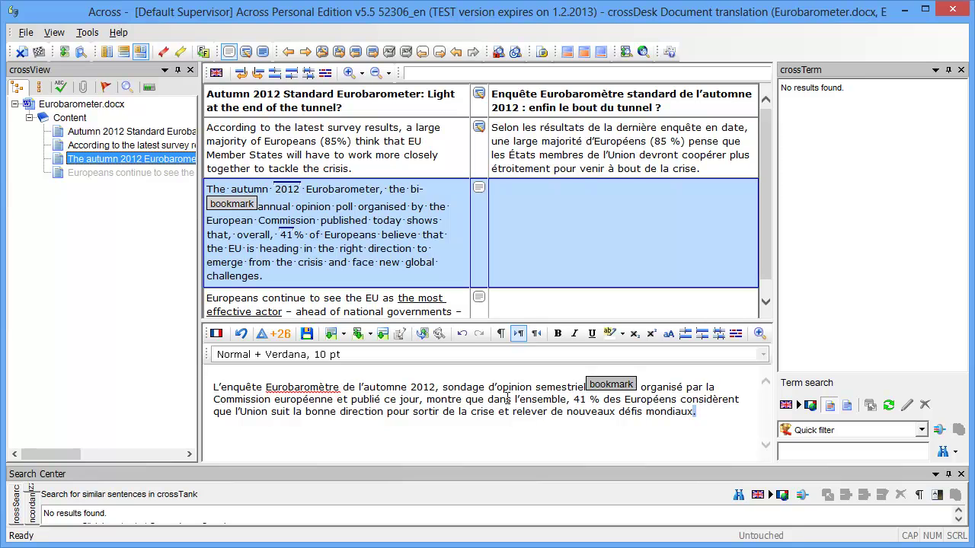
Step: Type the last paragraph's French translation and underline 'l’acteur le plus efficace'
left_click(307, 50)
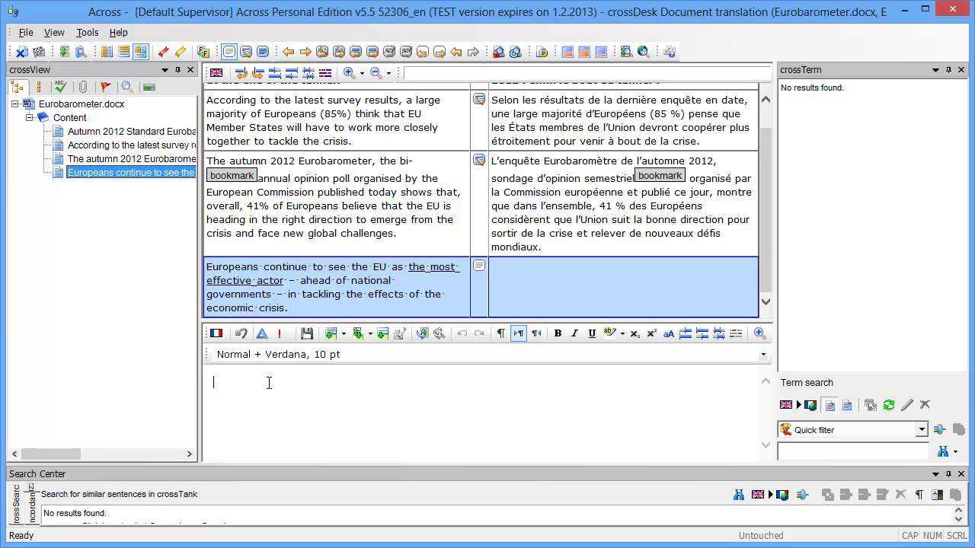
type("Les Européens continuent également à voir en l’Union européenne l’acteur le plus ")
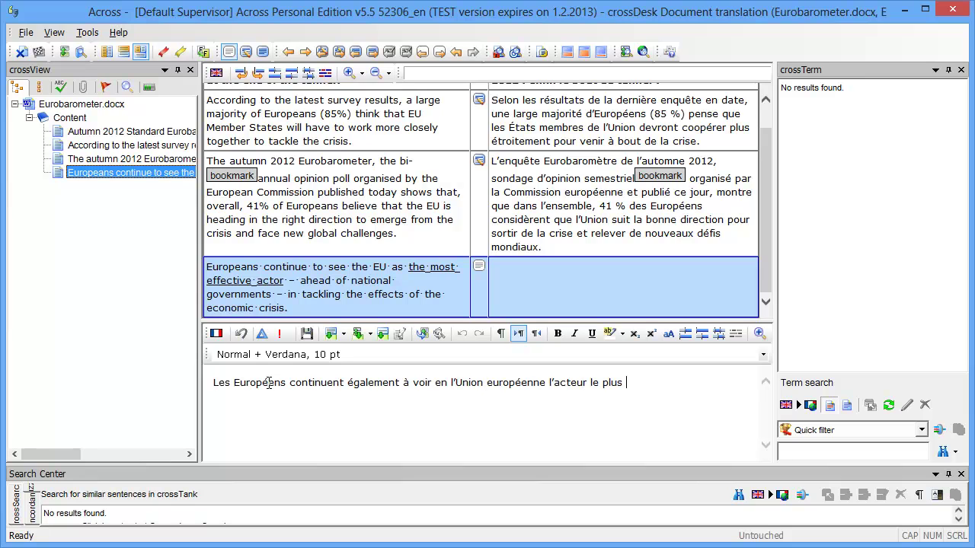
type("efficace, devant les gouvernements nationaux, pour s’attaquer aux effets de la crise économique.")
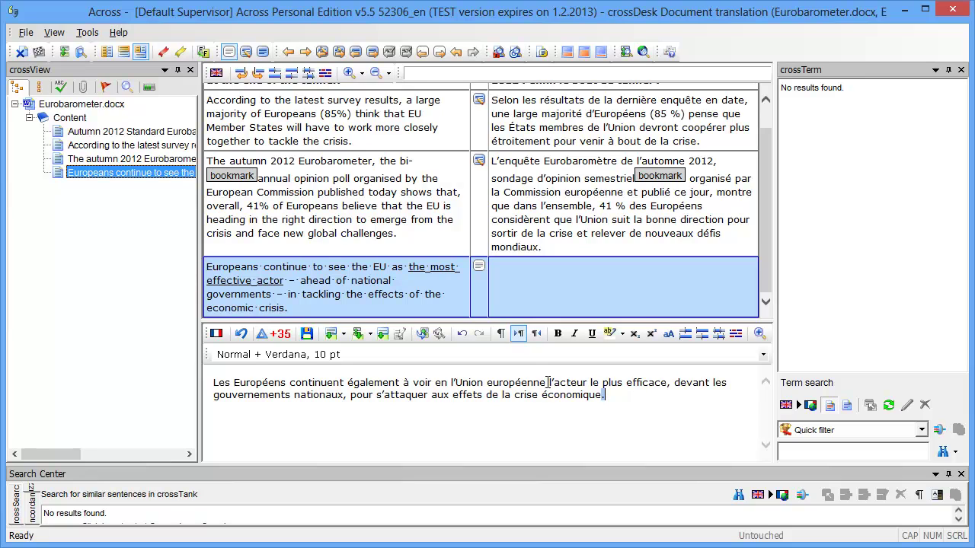
left_click_drag(548, 382, 666, 384)
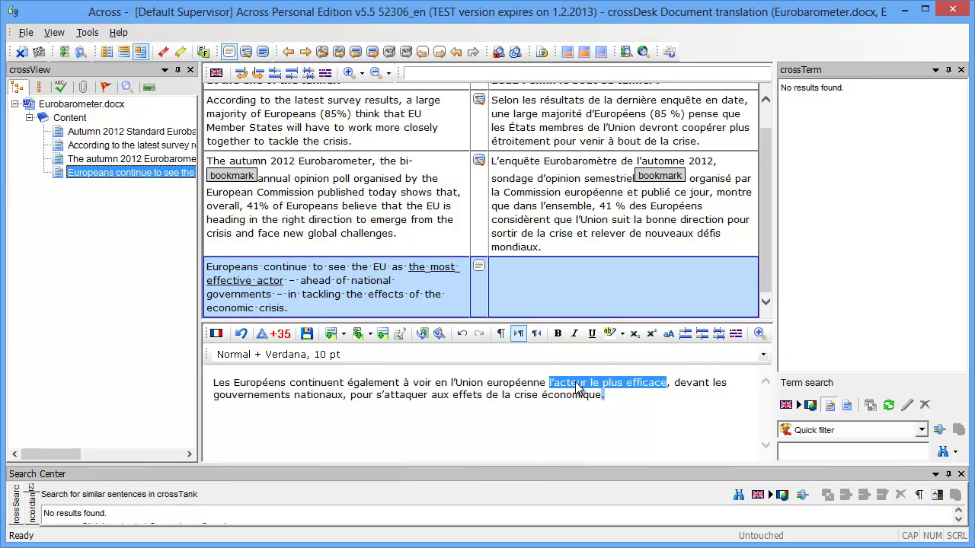
left_click(592, 335)
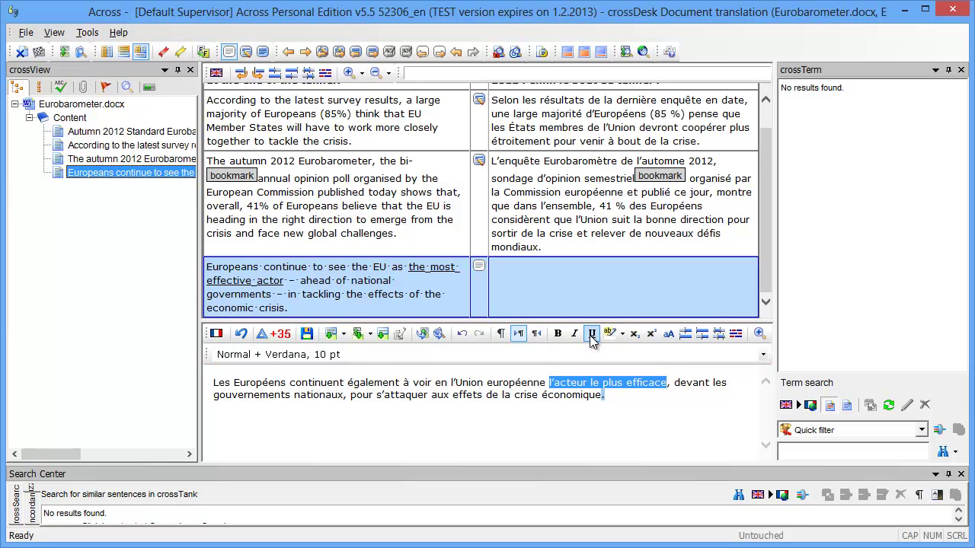
triple_click(510, 393)
left_click(514, 396)
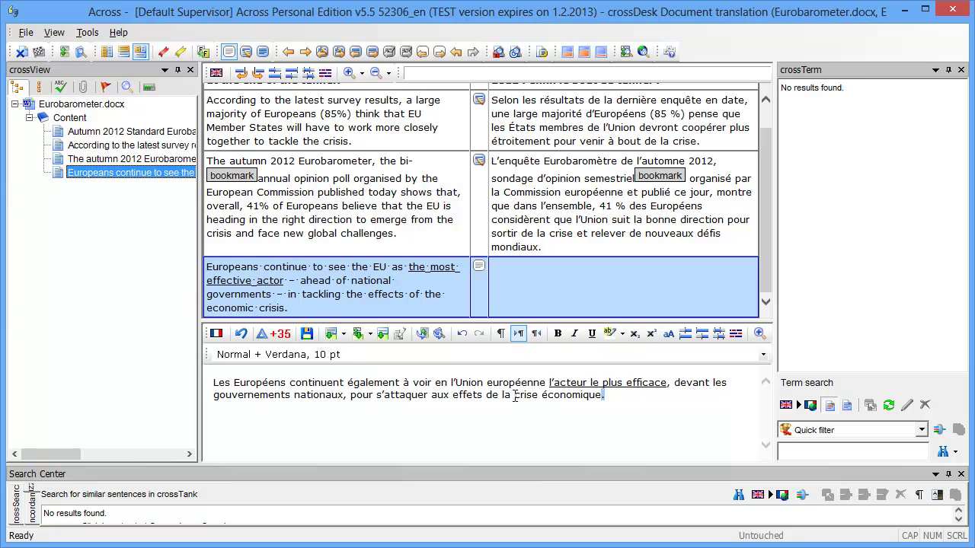
triple_click(619, 393)
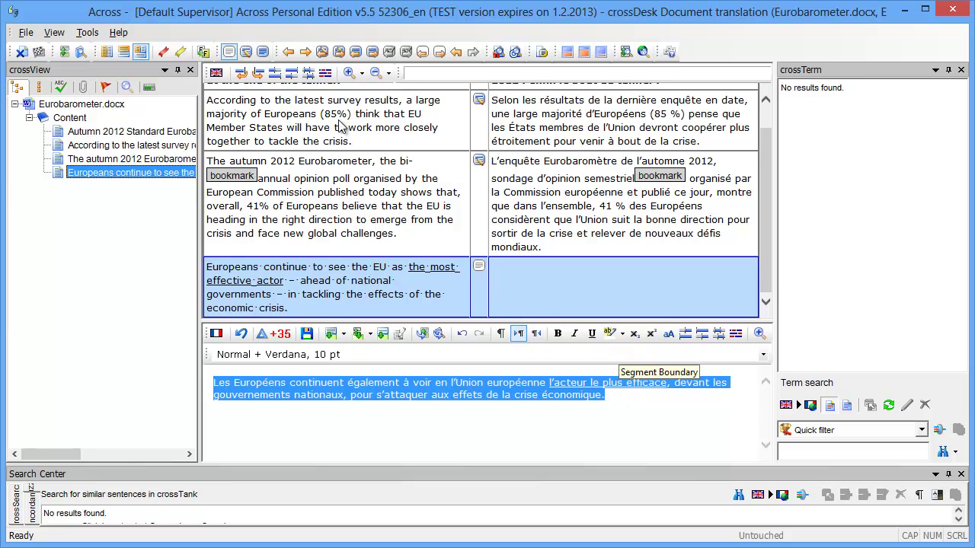
Step: Commit the final paragraph, restart from the top, and reopen the second paragraph's translation
left_click(306, 53)
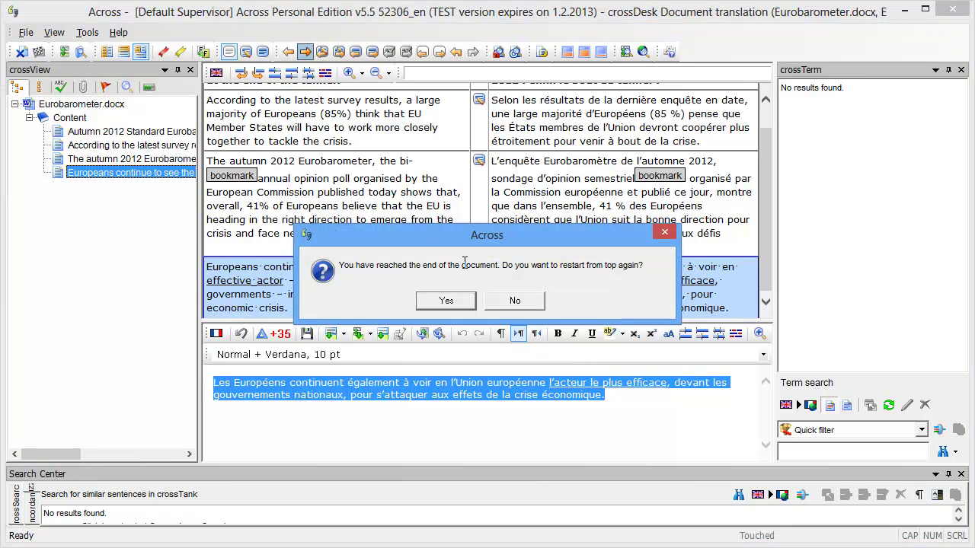
left_click(446, 302)
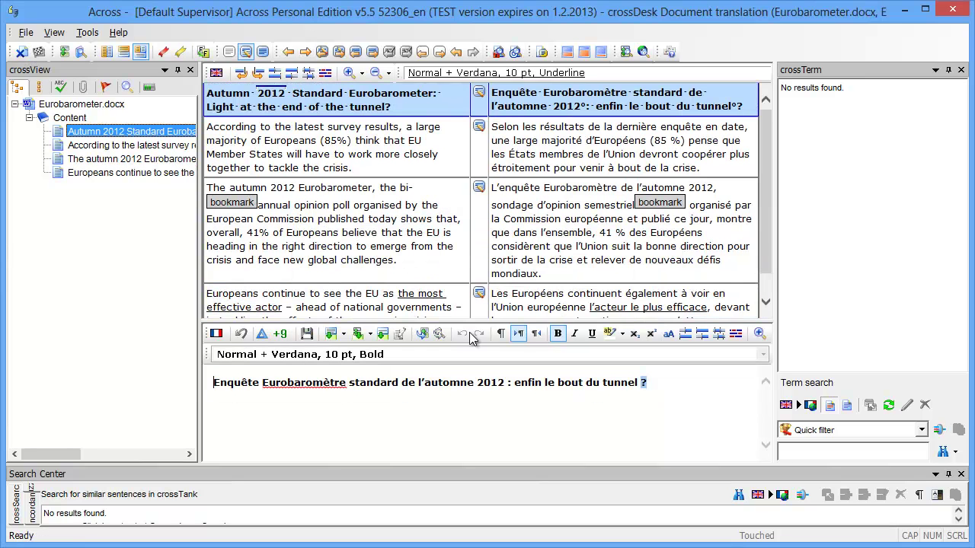
left_click(480, 93)
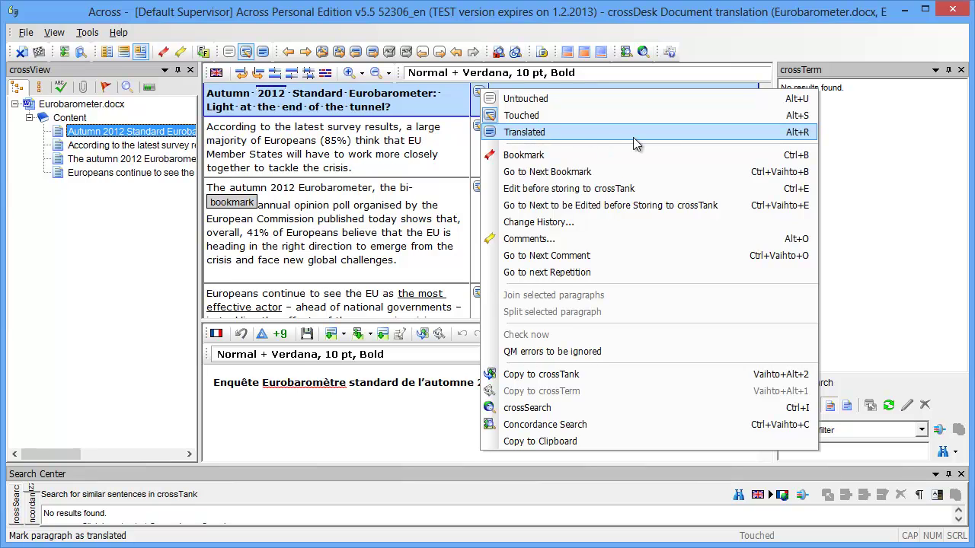
left_click(423, 145)
left_click(423, 145)
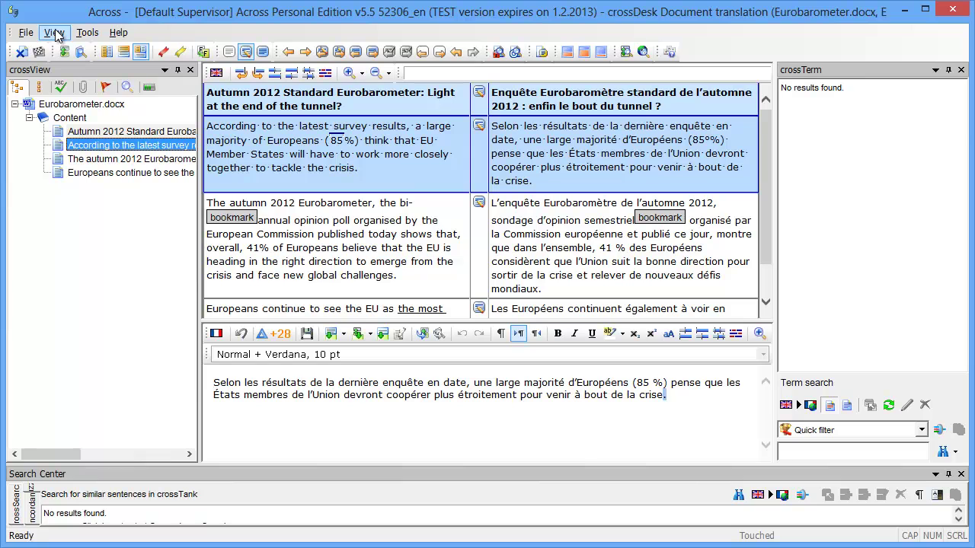
Step: Mark all paragraphs as Translated from the Tools menu
left_click(83, 38)
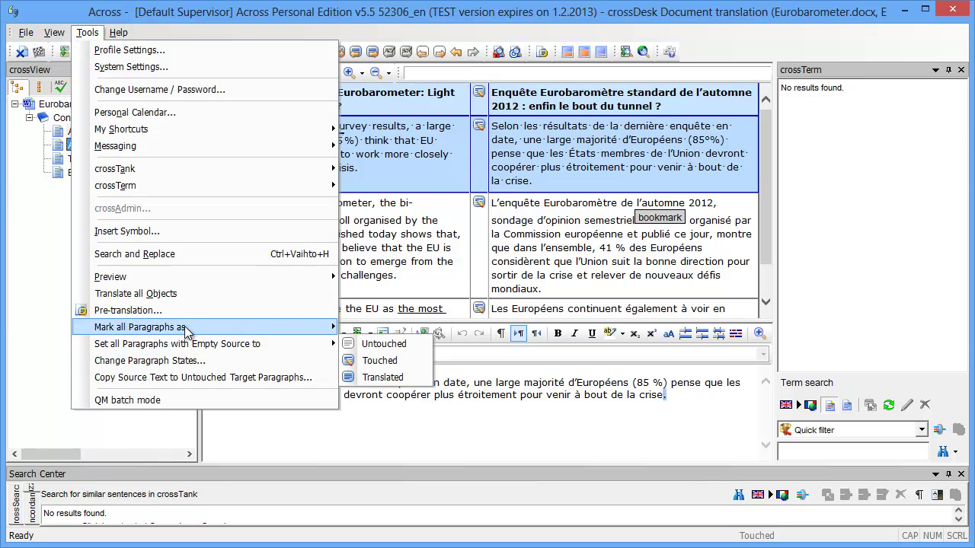
mouse_move(185, 330)
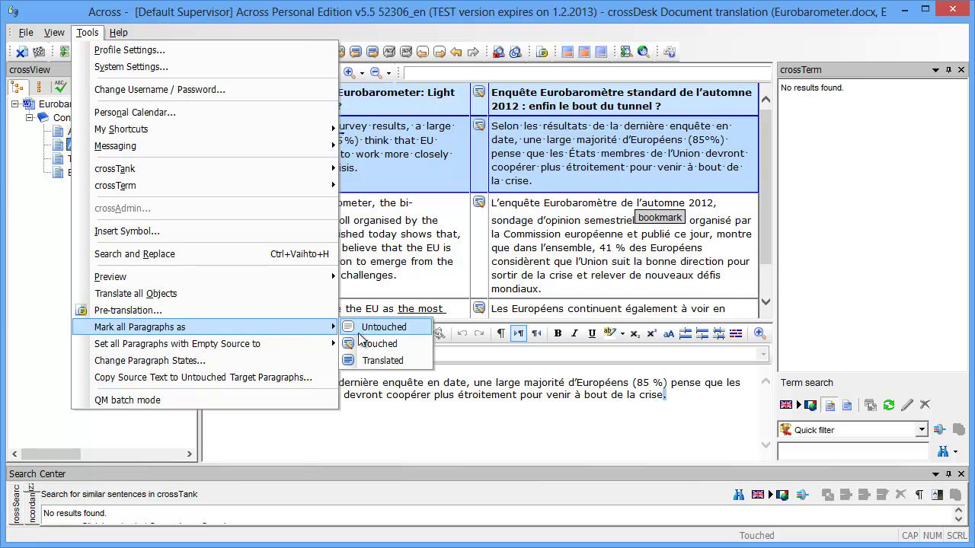
left_click(362, 361)
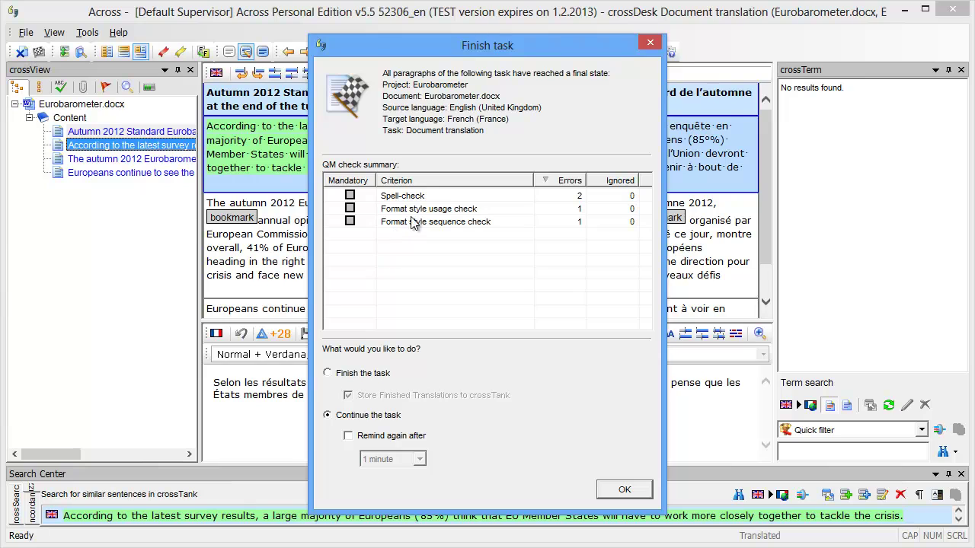
Step: Finish the translation task and store the translations in crossTank
left_click(328, 373)
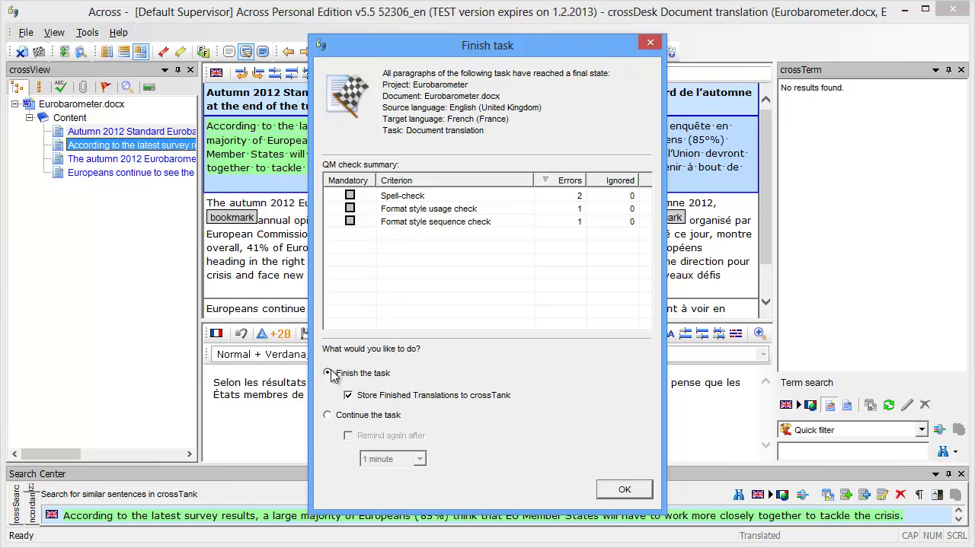
left_click(624, 489)
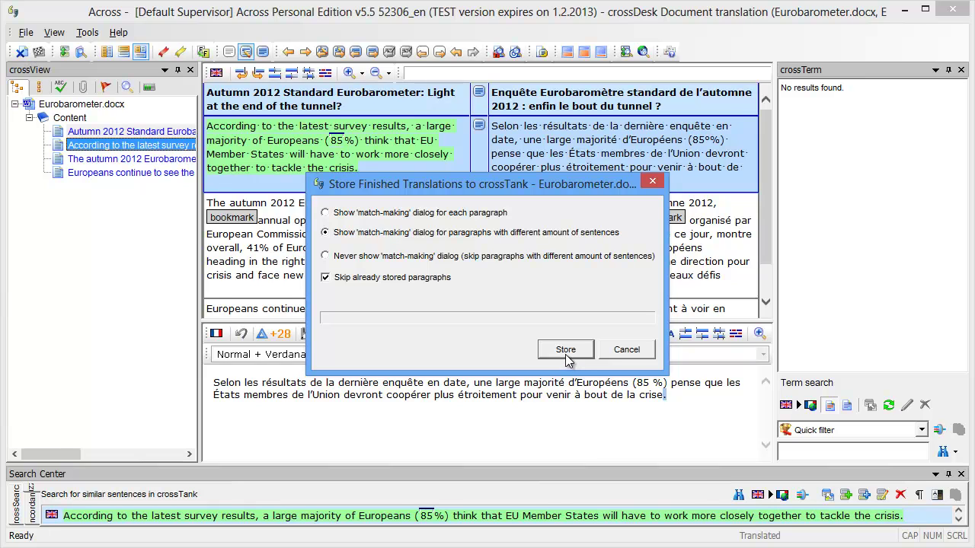
left_click(565, 352)
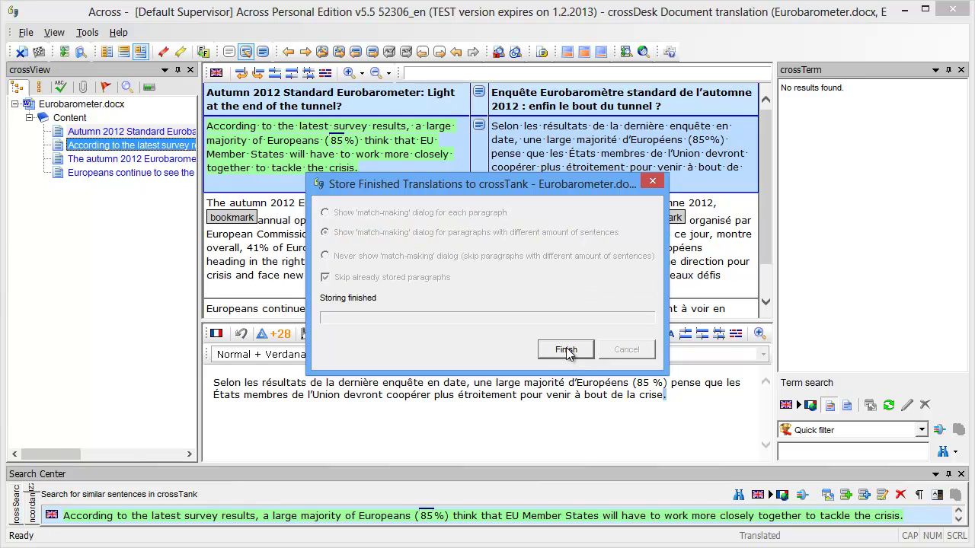
left_click(566, 349)
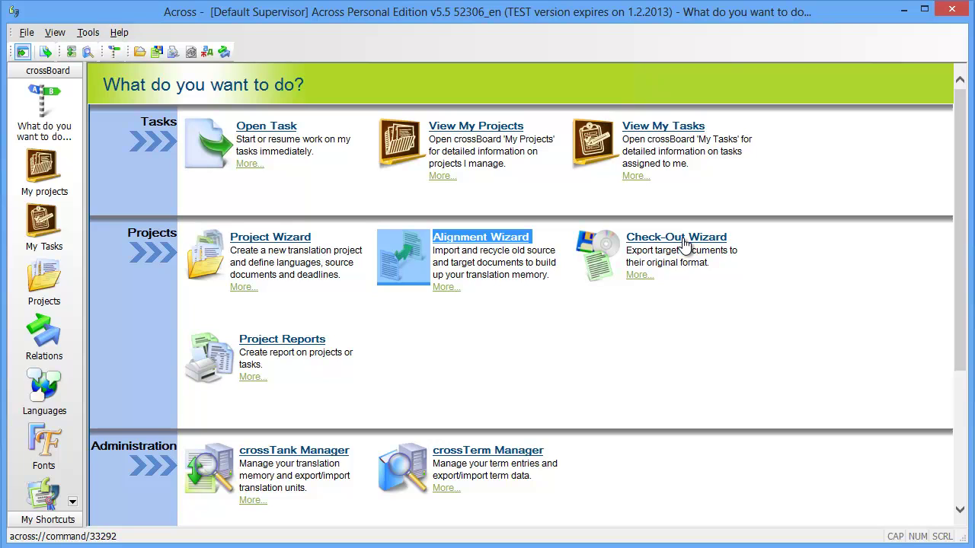
Step: In the Check-Out Wizard, select the Eurobarometer project and its French Eurobarometer.docx
left_click(684, 244)
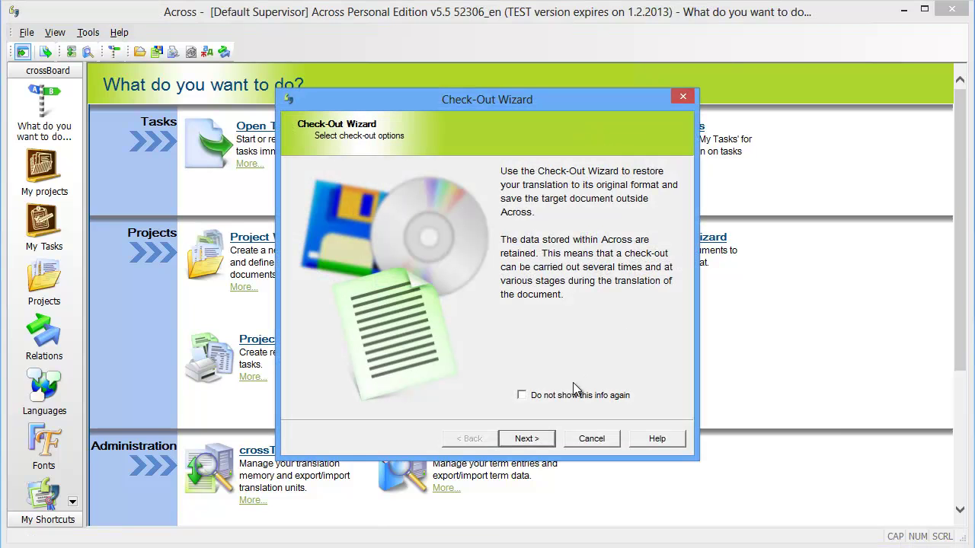
left_click(528, 440)
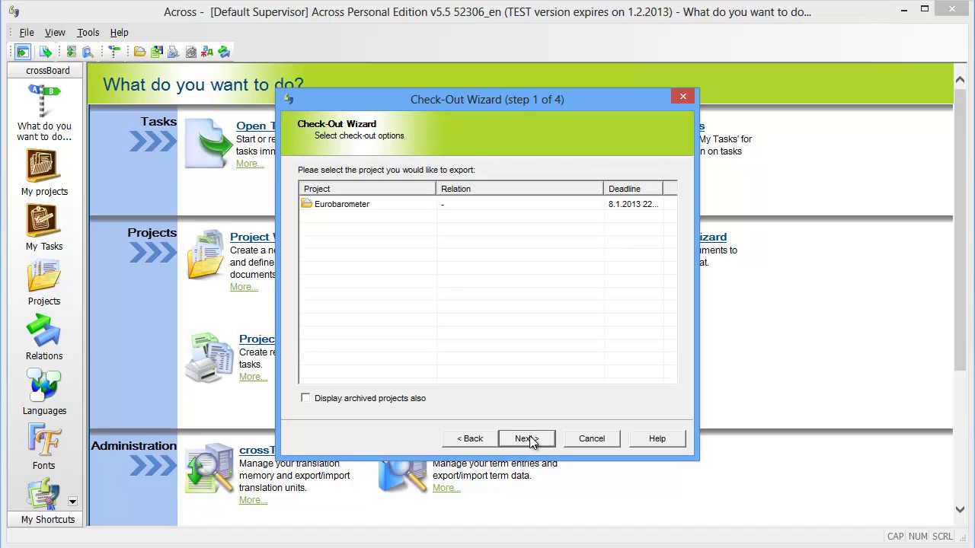
left_click(340, 206)
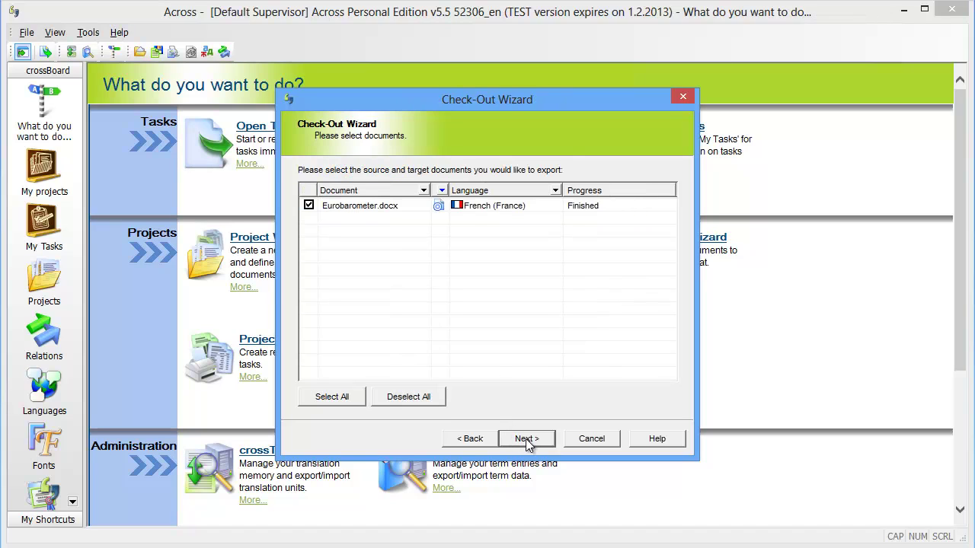
left_click(365, 209)
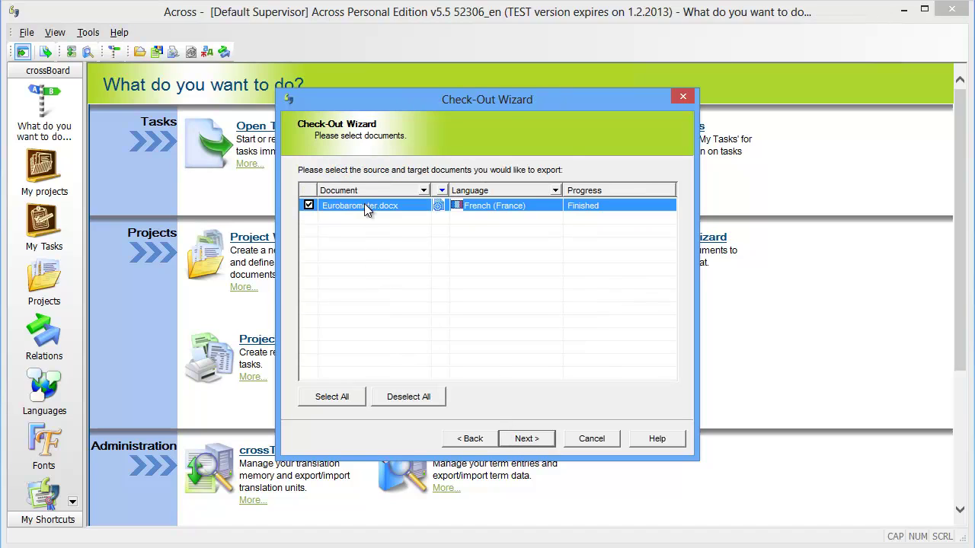
left_click(525, 441)
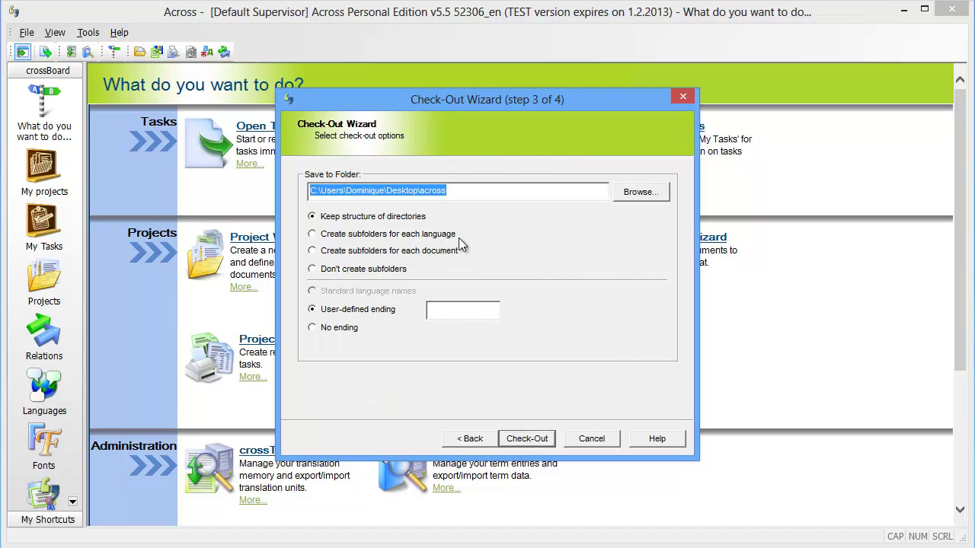
Step: Export the French document to the desktop across folder without subfolders, then finish
left_click(461, 196)
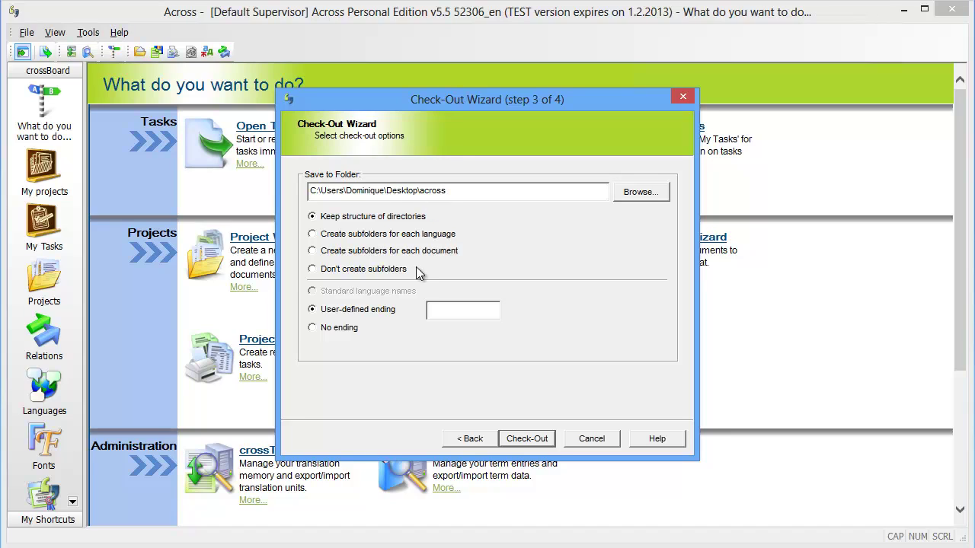
left_click(317, 271)
left_click(524, 440)
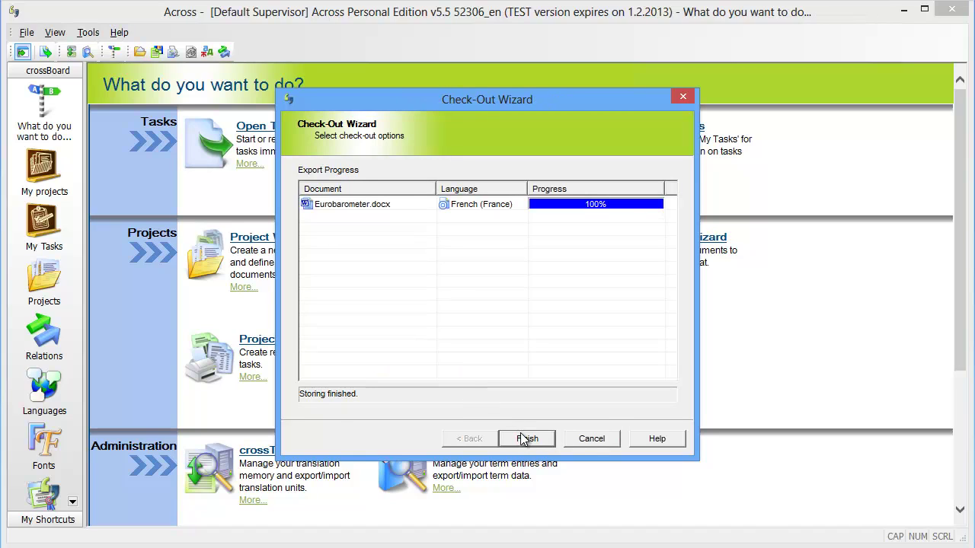
left_click(523, 438)
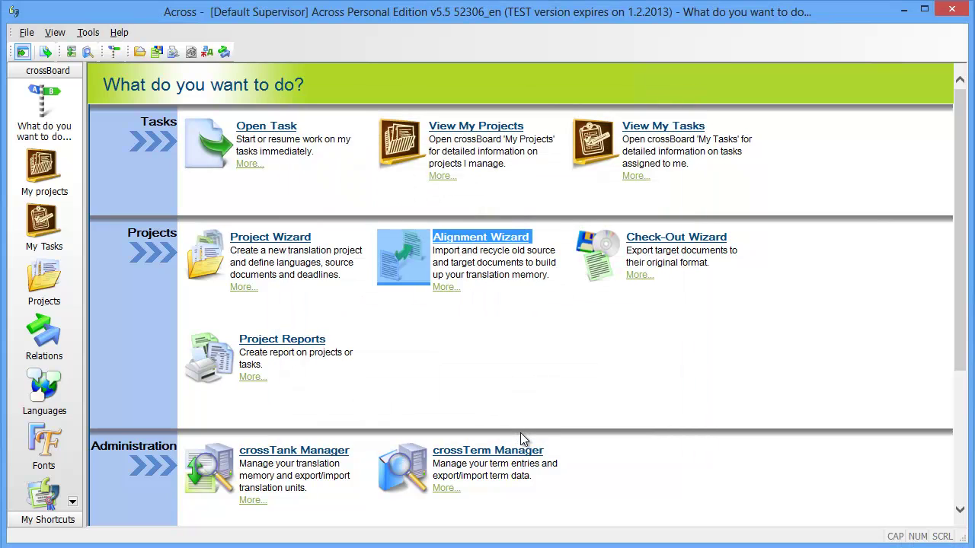
Step: From the desktop across folder, open Eurobarometer_French (France).docx in Word
left_click(905, 10)
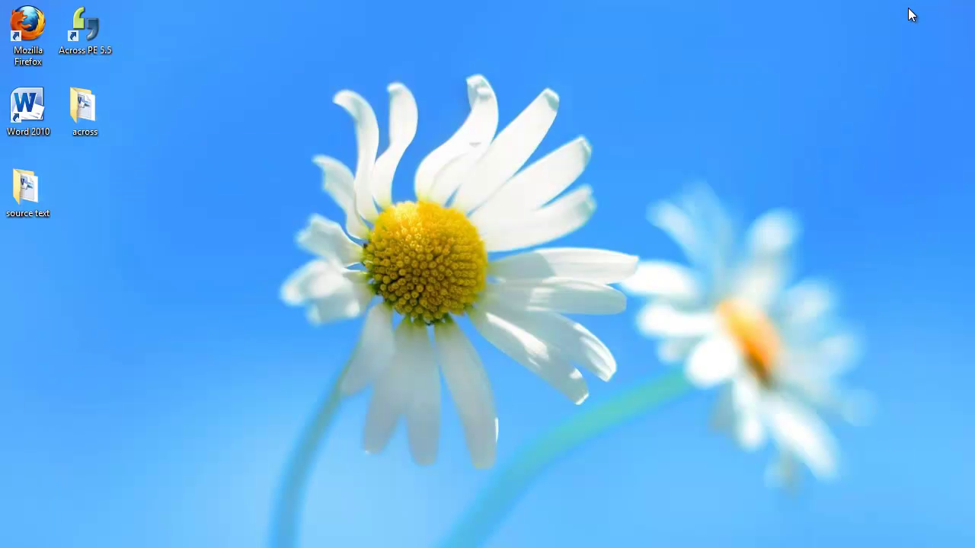
double_click(85, 121)
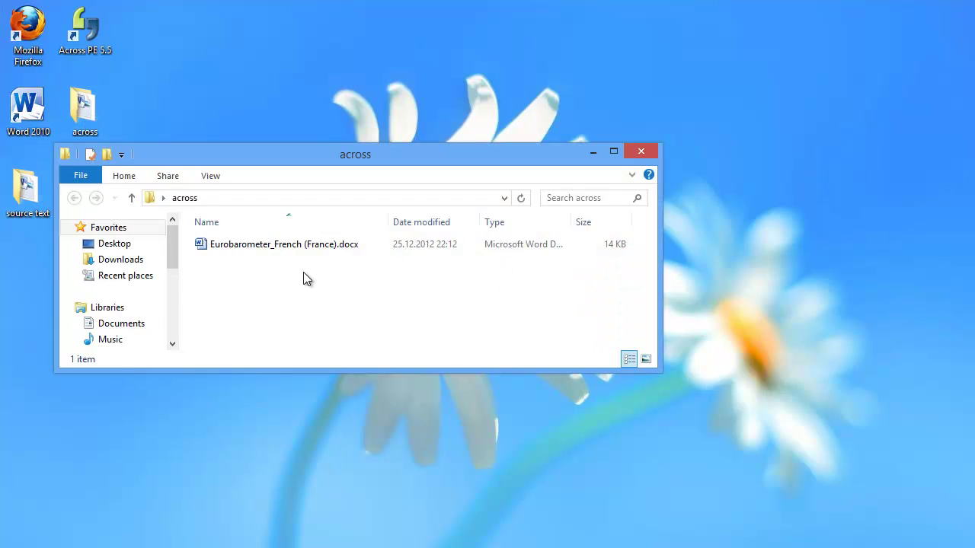
left_click(263, 248)
left_click(264, 247)
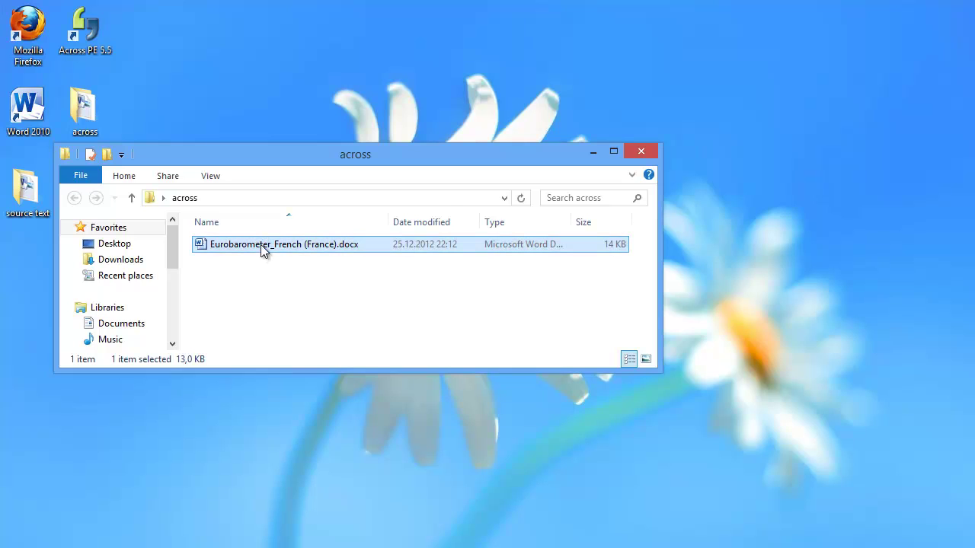
double_click(261, 244)
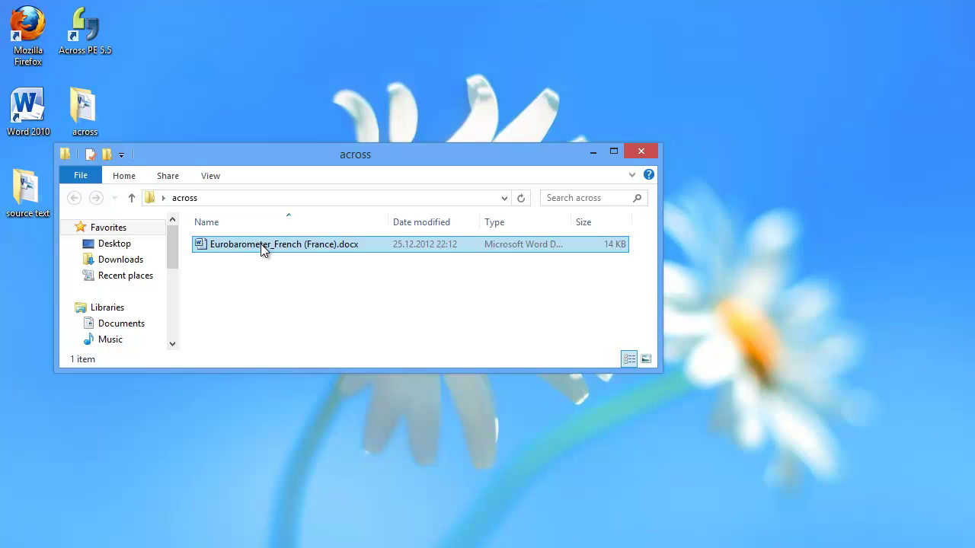